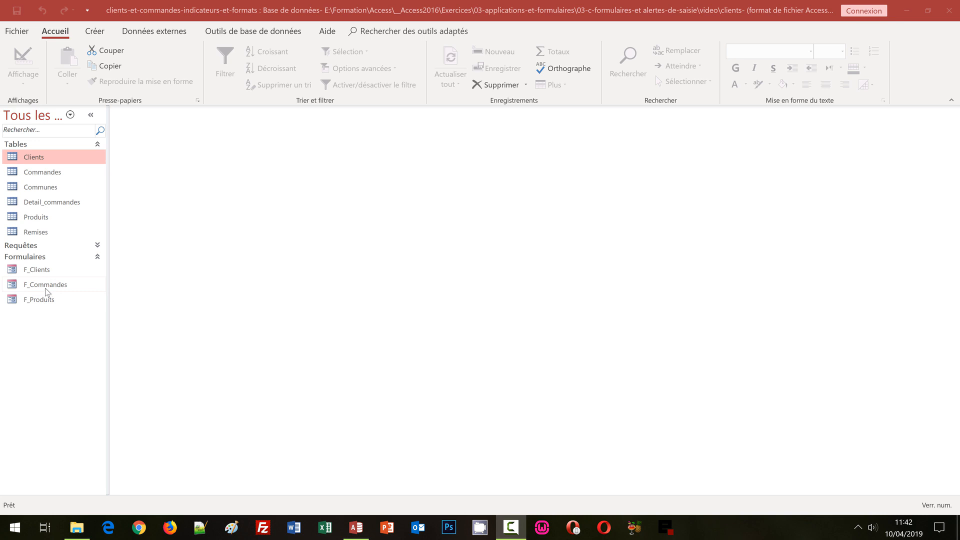
Open the F_Commandes form, then choose a client identifier and the product reference 5002PCM-38.
click(46, 285)
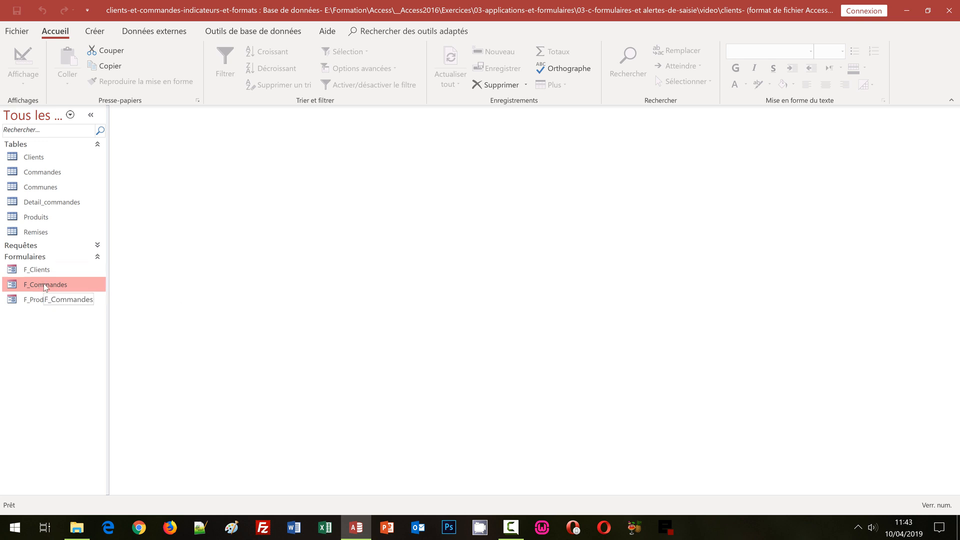
double_click(58, 283)
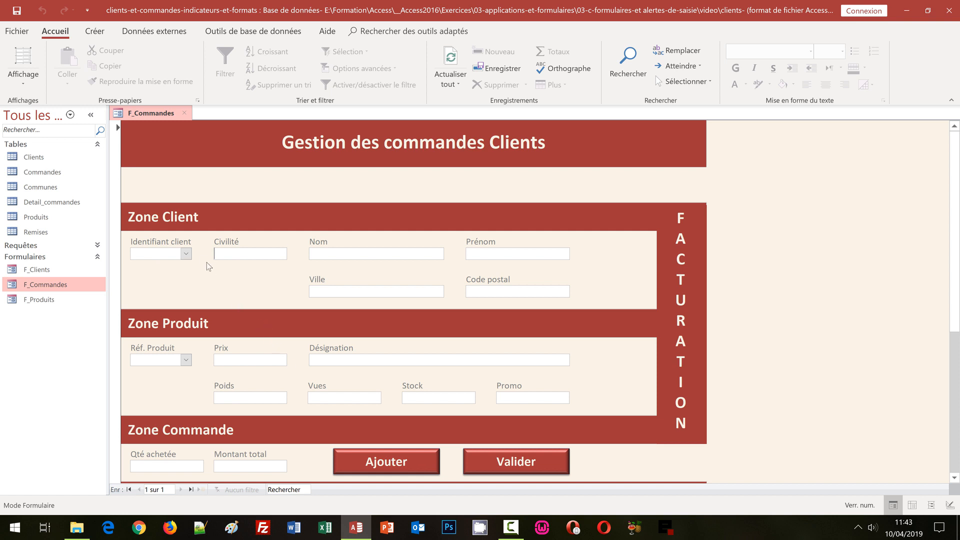
click(185, 255)
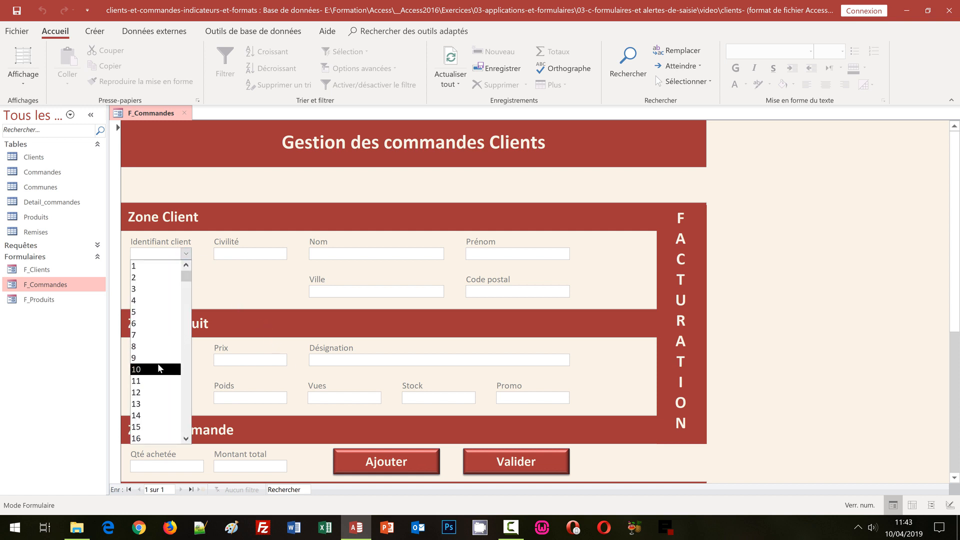
click(159, 369)
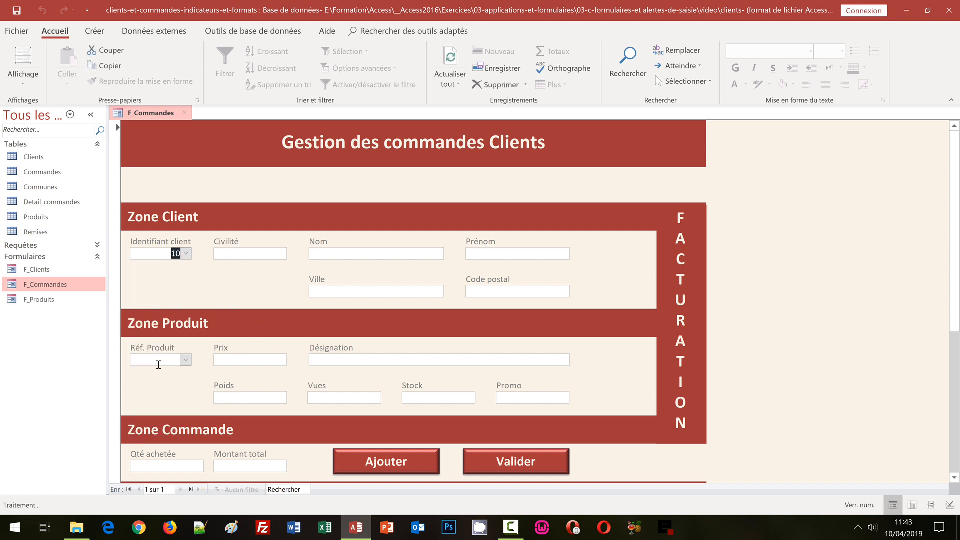
click(187, 363)
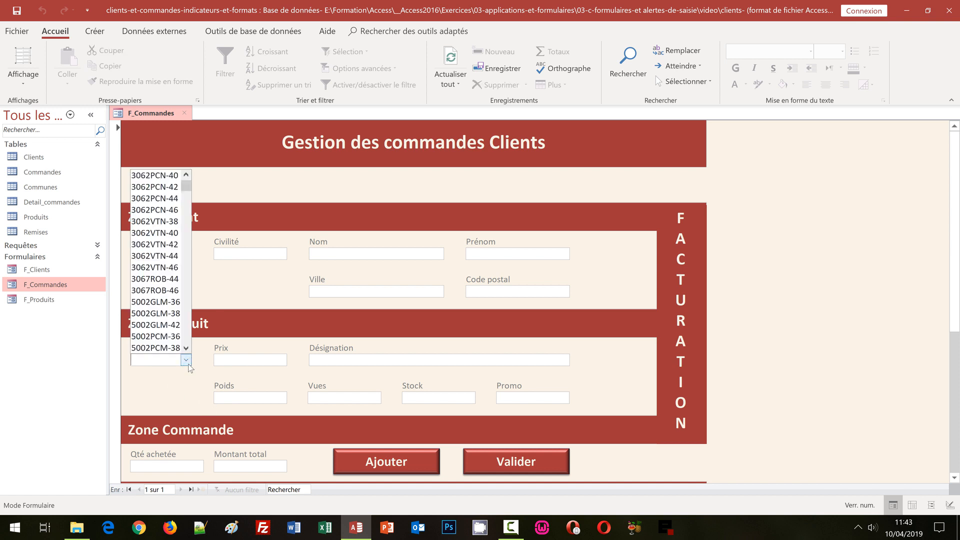
click(167, 347)
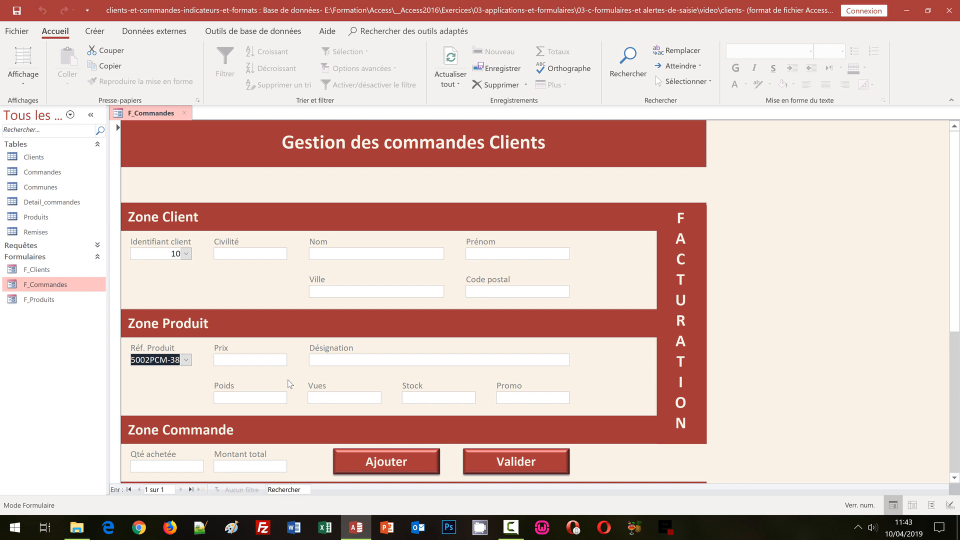
Inspect the lookup expressions of the F_Commandes fields in Design view, then return to Form view.
click(23, 82)
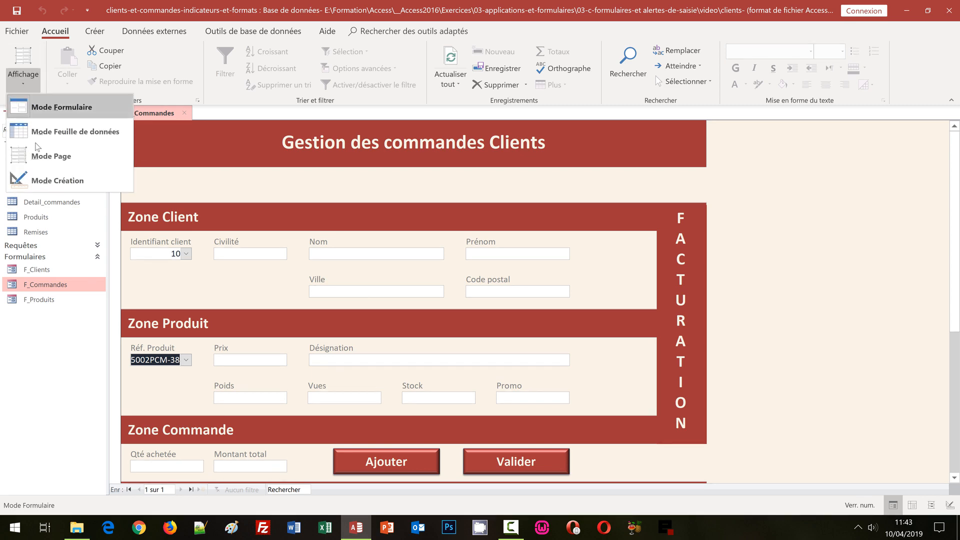
click(43, 180)
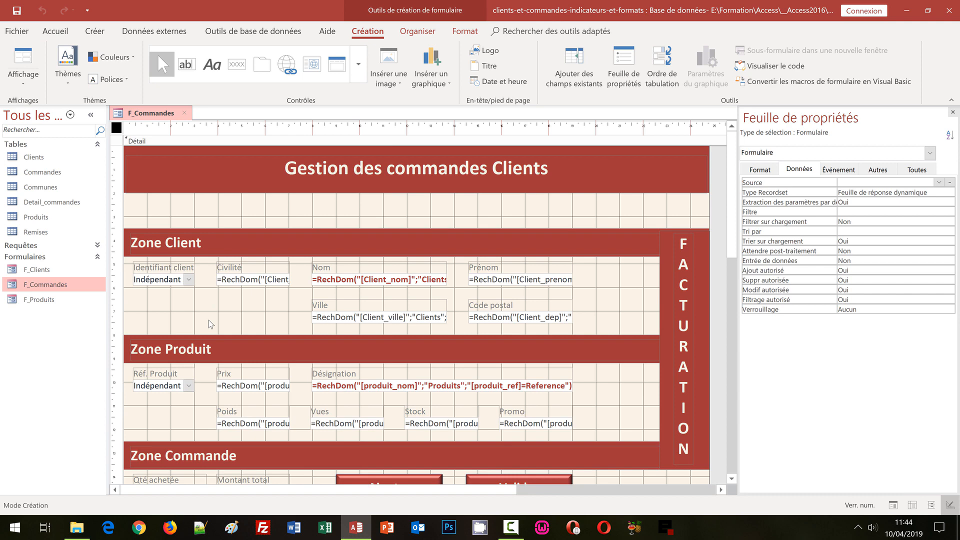
click(31, 69)
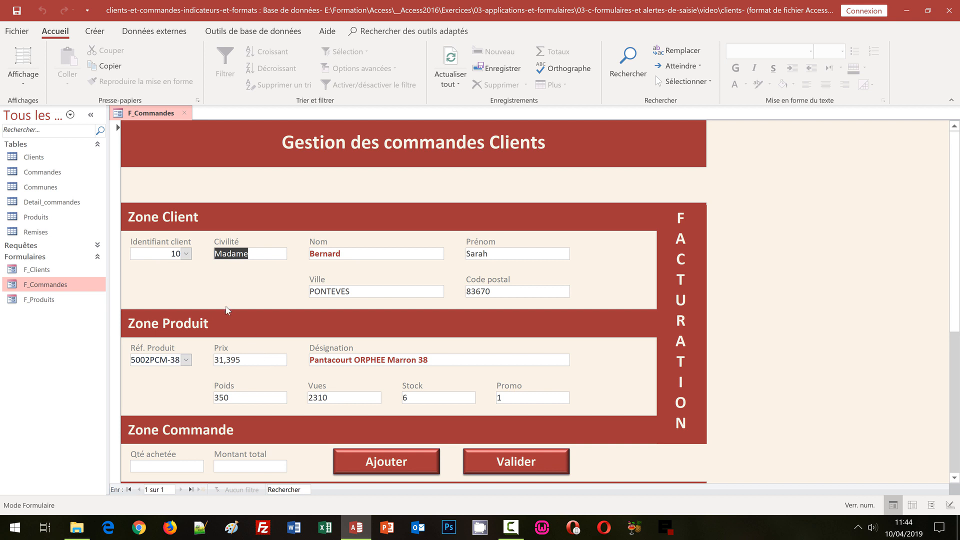
click(180, 255)
click(184, 254)
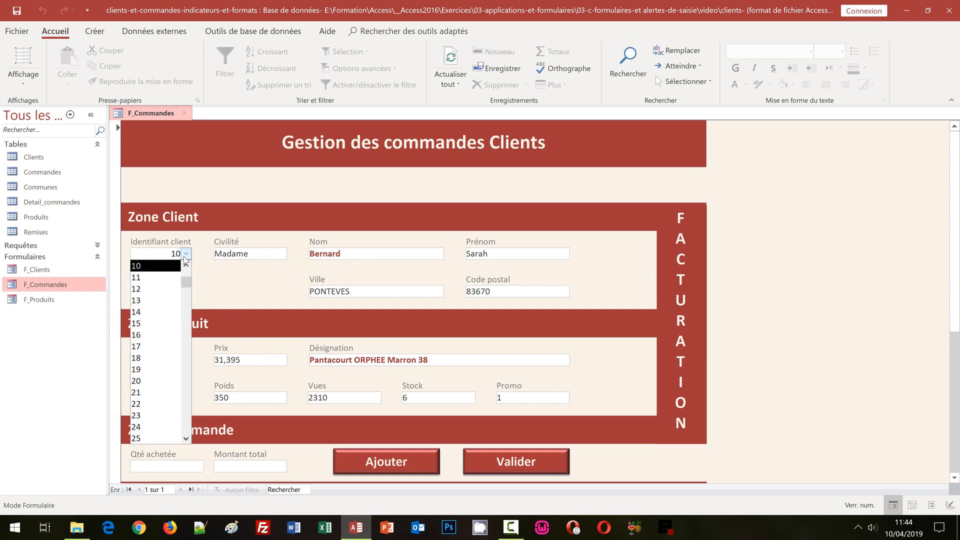
click(184, 256)
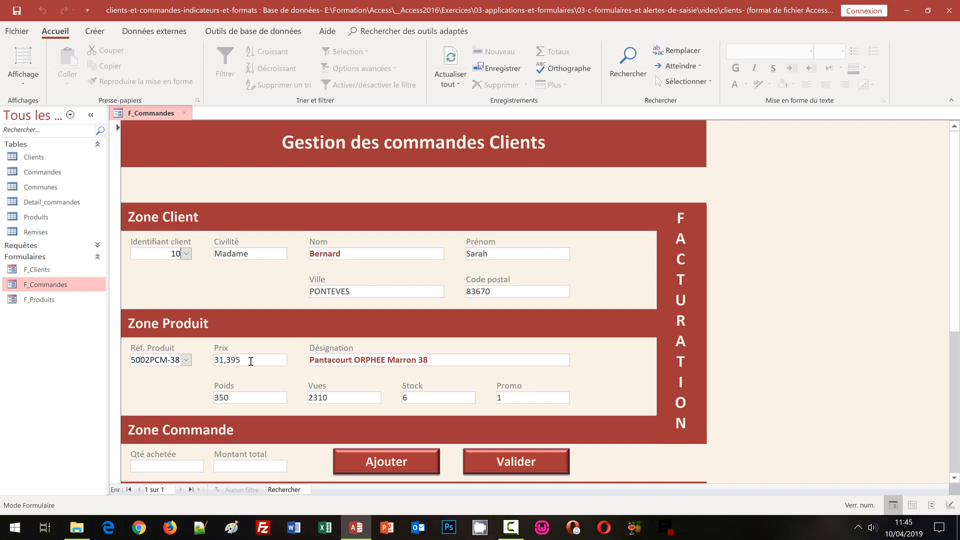
Switch the form to Design view and set the display format of the Prix field to Monétaire.
click(32, 84)
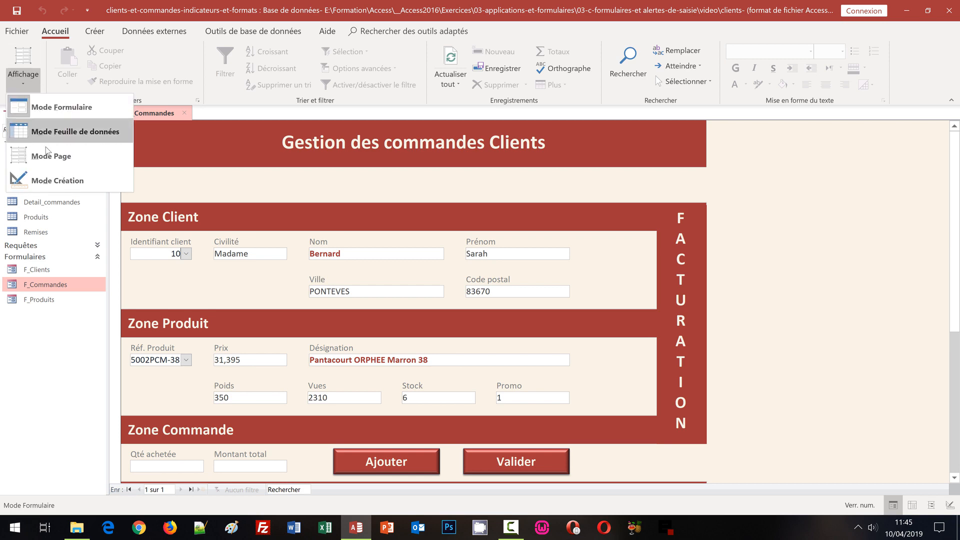
click(48, 181)
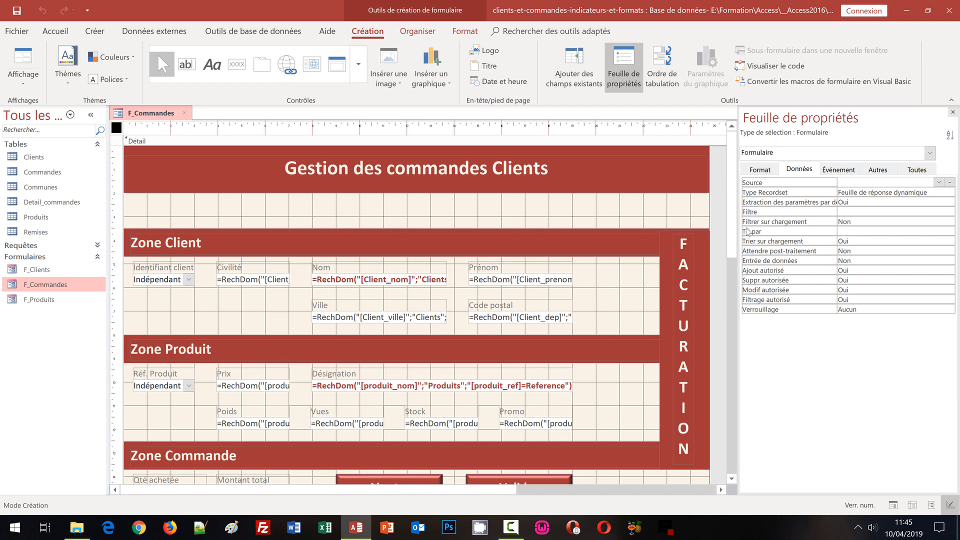
drag(731, 226, 735, 262)
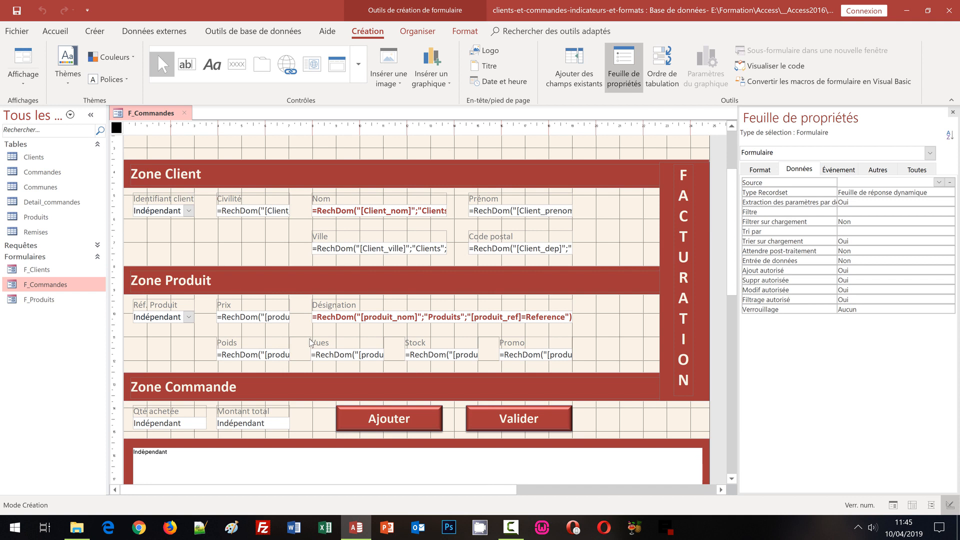
click(241, 320)
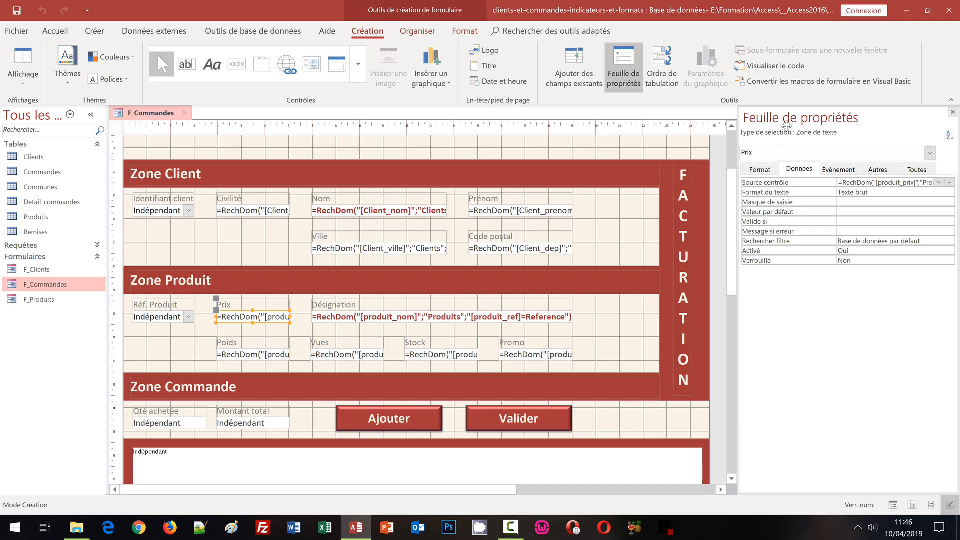
click(760, 171)
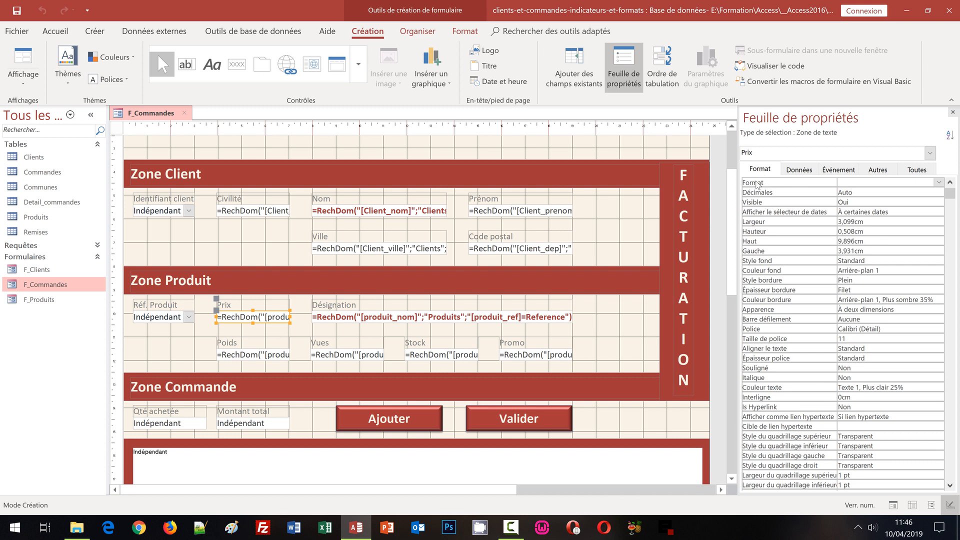
click(937, 183)
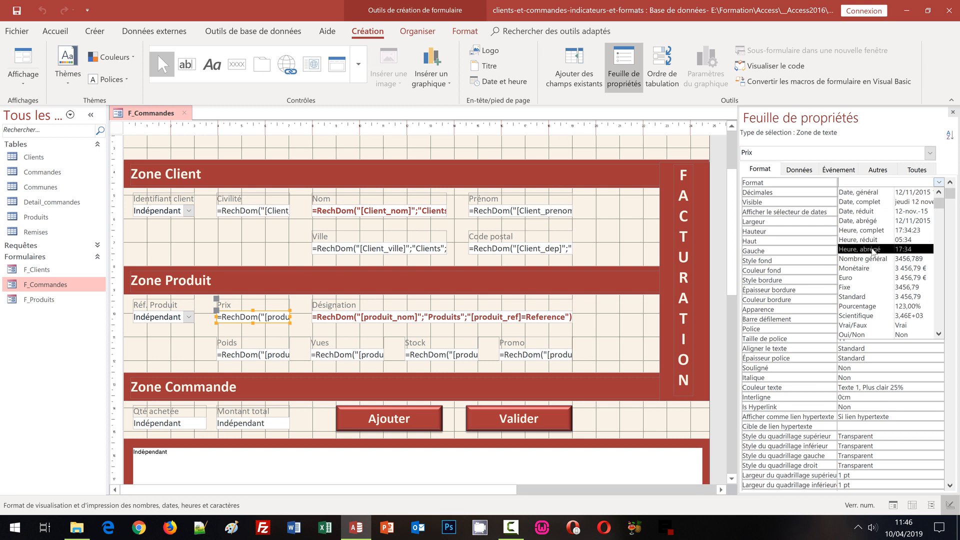
click(860, 270)
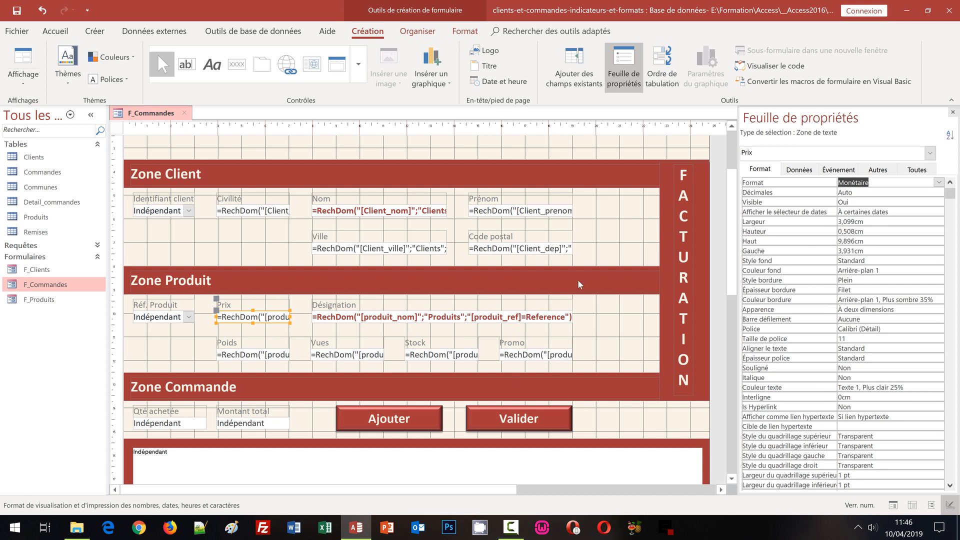
Give the Poids field the custom format # ##0" g" for thousands separation and a gram suffix.
click(264, 358)
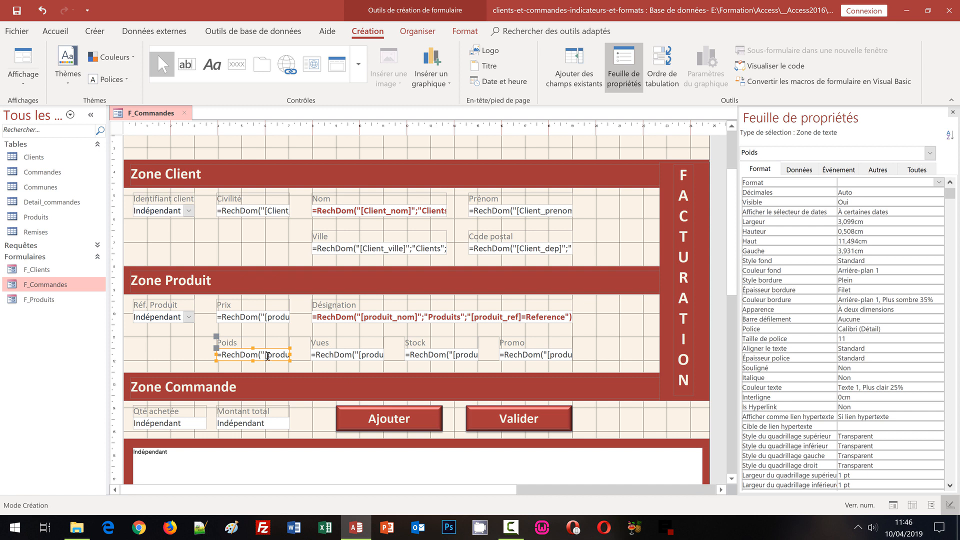
click(844, 184)
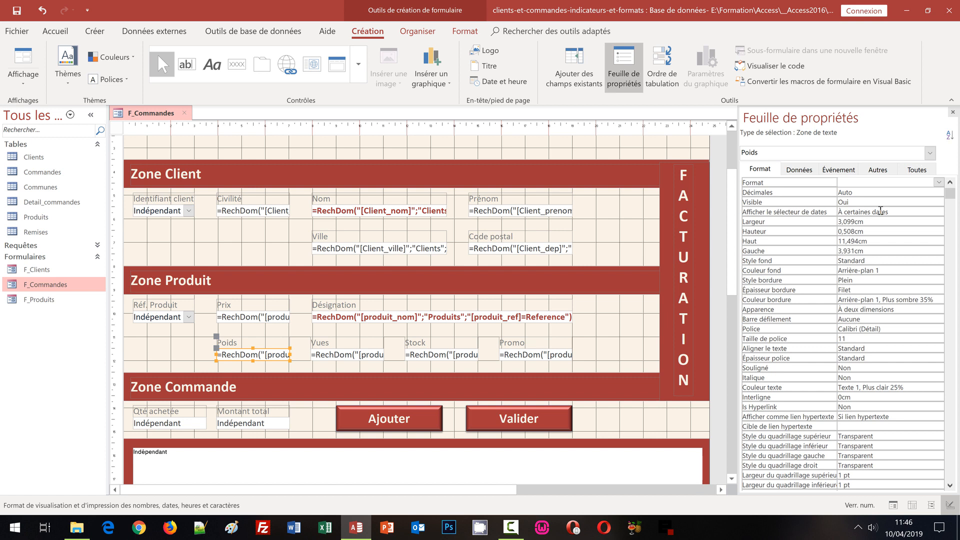
text(# ##0" g)
key(Return)
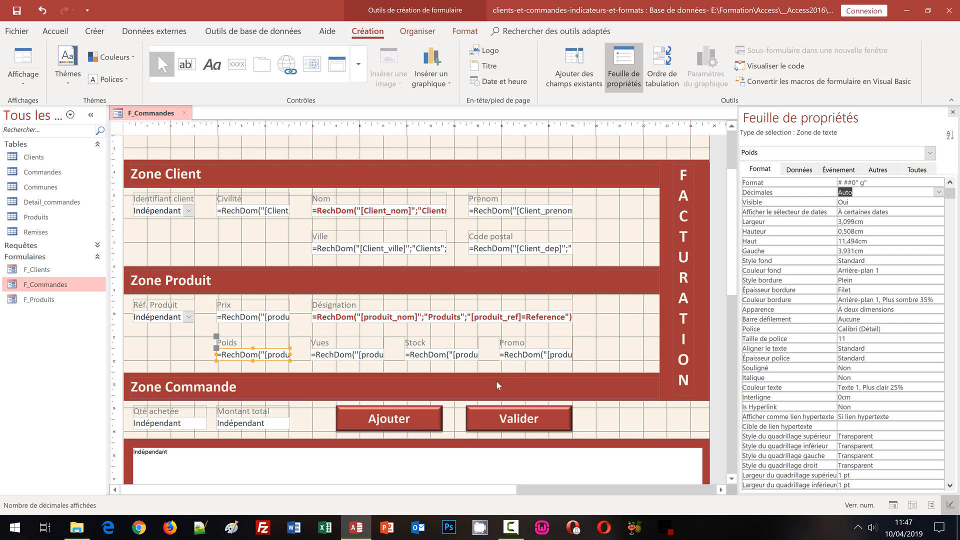
Give the Vues field the custom format # ##0 for thousands separation.
click(358, 359)
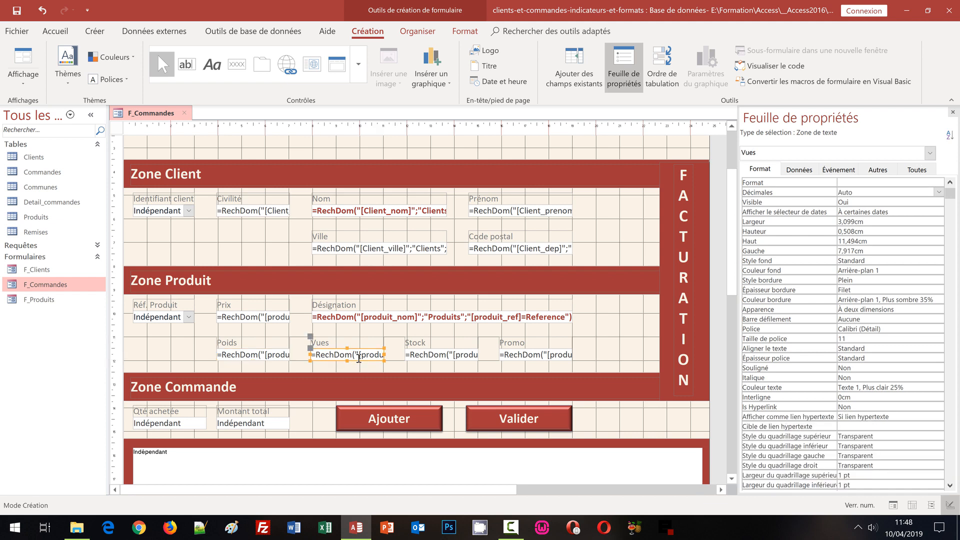
click(844, 183)
text(#)
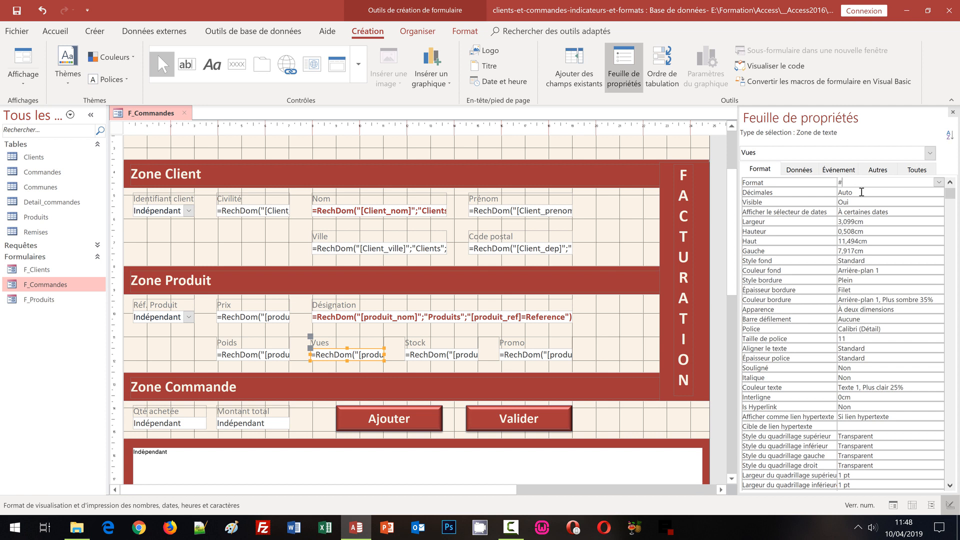
text( ##0)
key(Return)
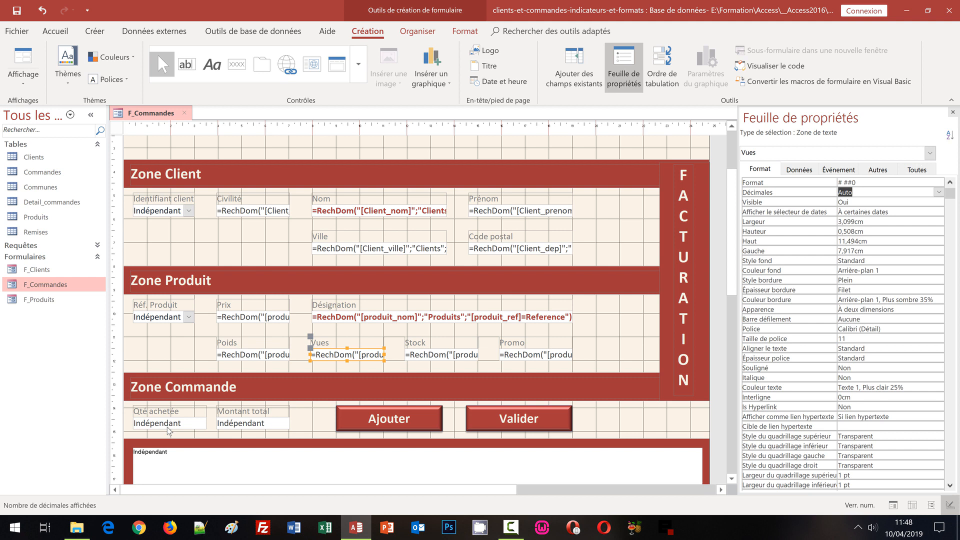
Set the format of the Stock, Promo and Qté achetée fields together to 0.
click(434, 353)
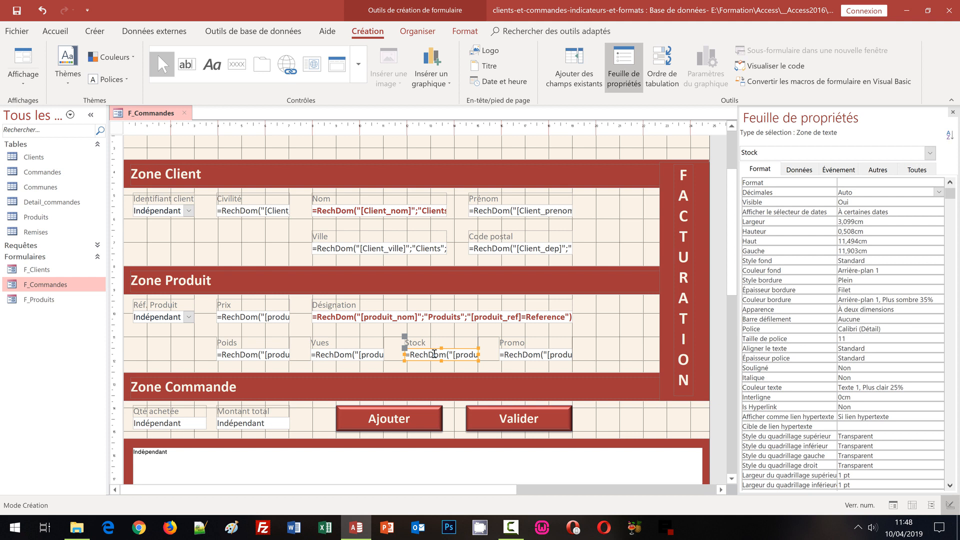
shift+click(536, 357)
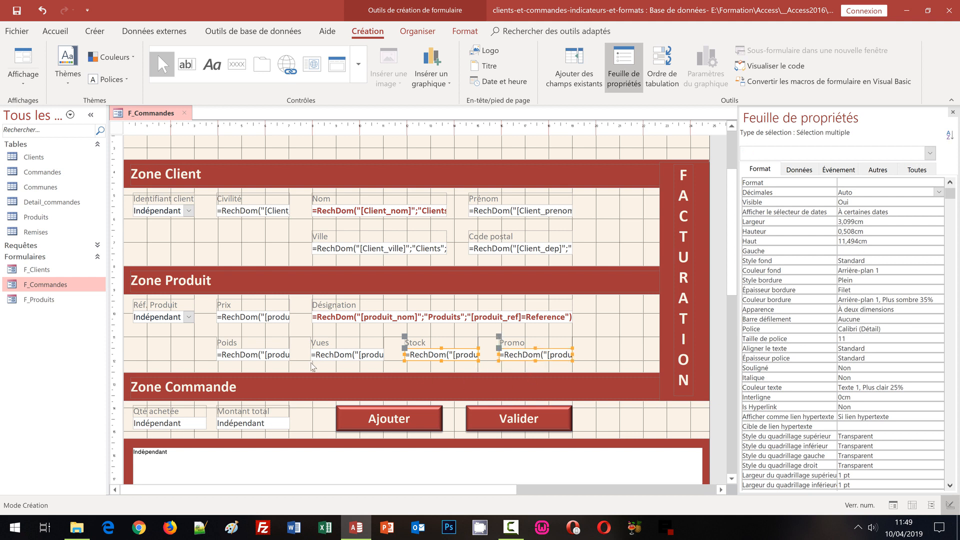
shift+click(171, 424)
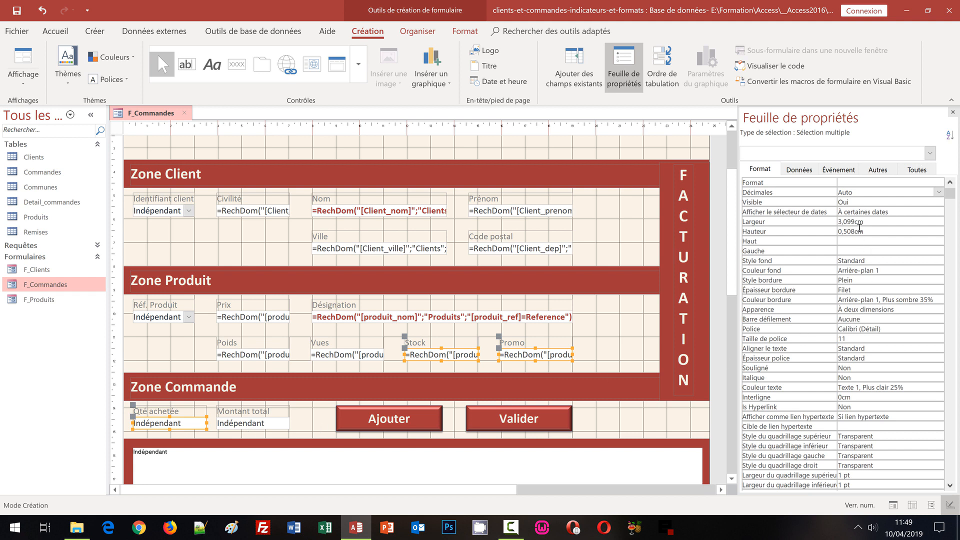
click(845, 183)
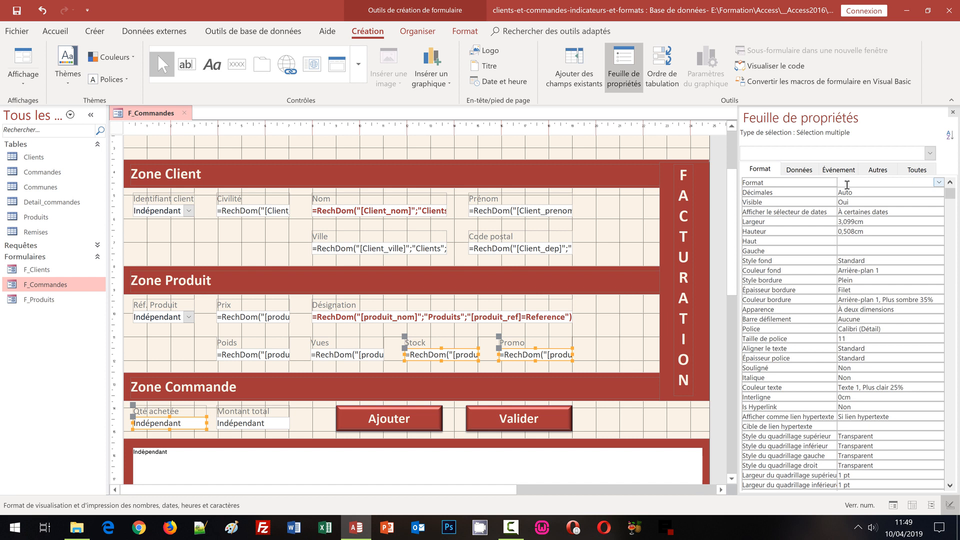
text(0)
key(Return)
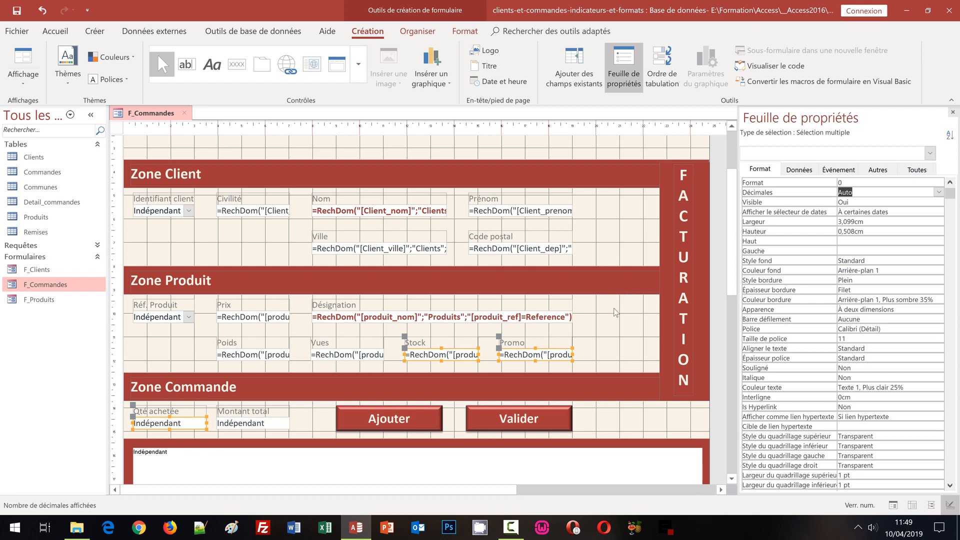
Set the display format of the Montant total field in Zone Commande to Monétaire.
click(275, 427)
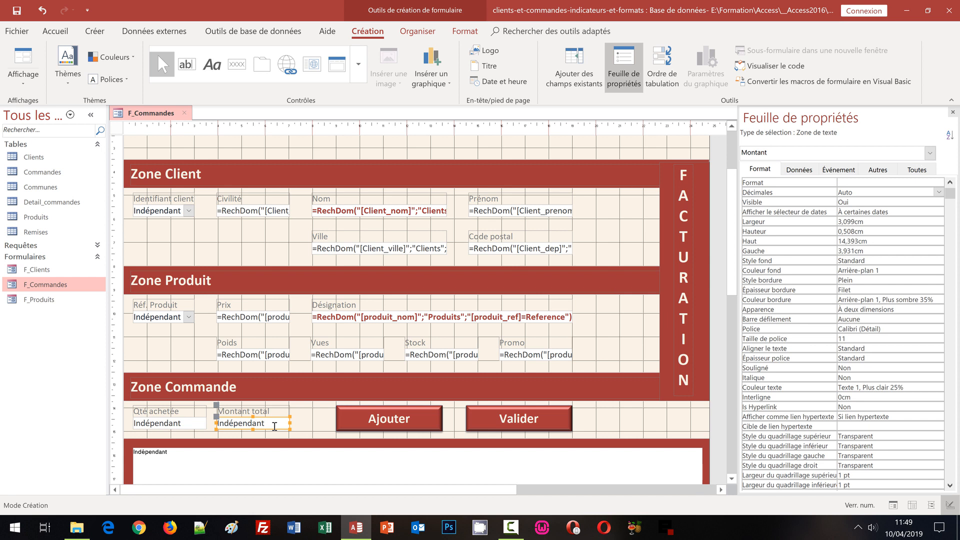
click(928, 183)
click(938, 182)
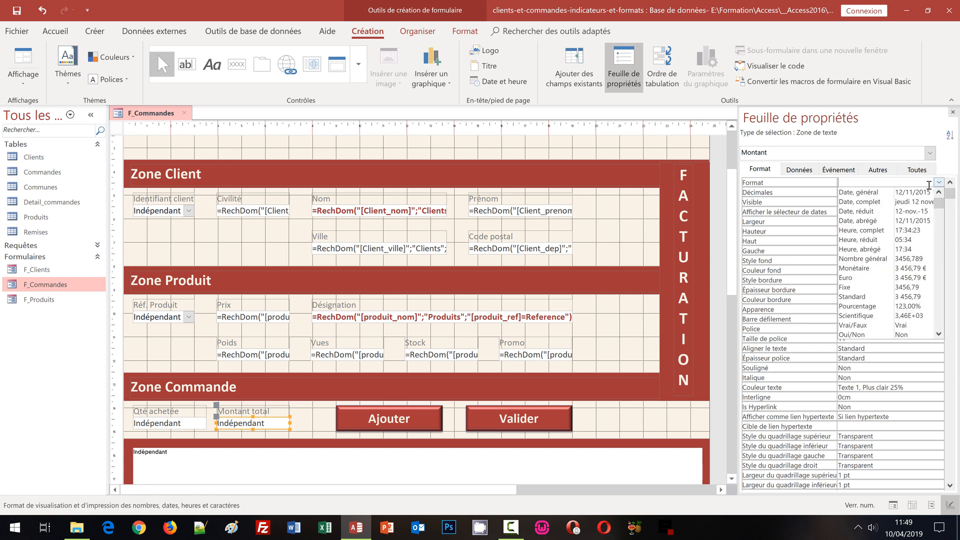
click(860, 268)
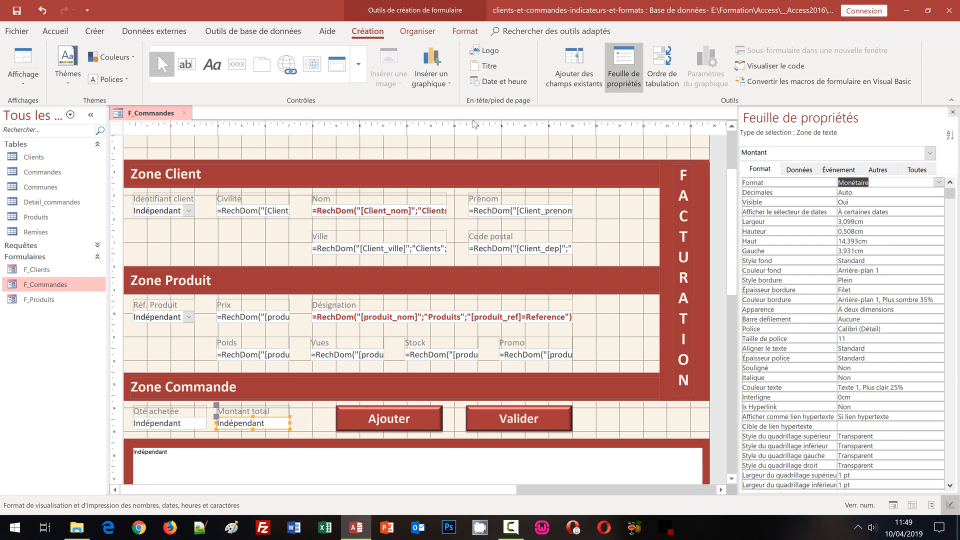
Deselect the field and display the form in Form view to check the numeric formats.
click(189, 351)
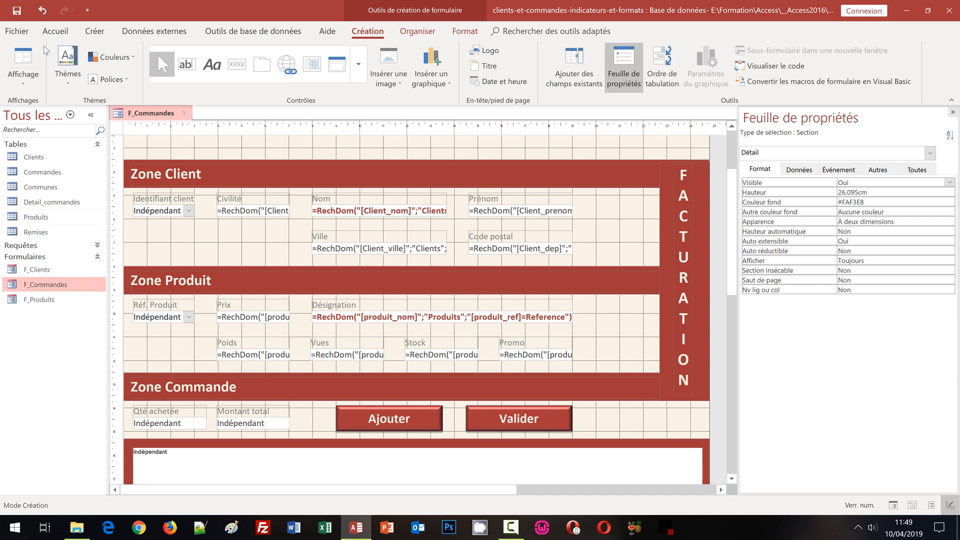
click(23, 57)
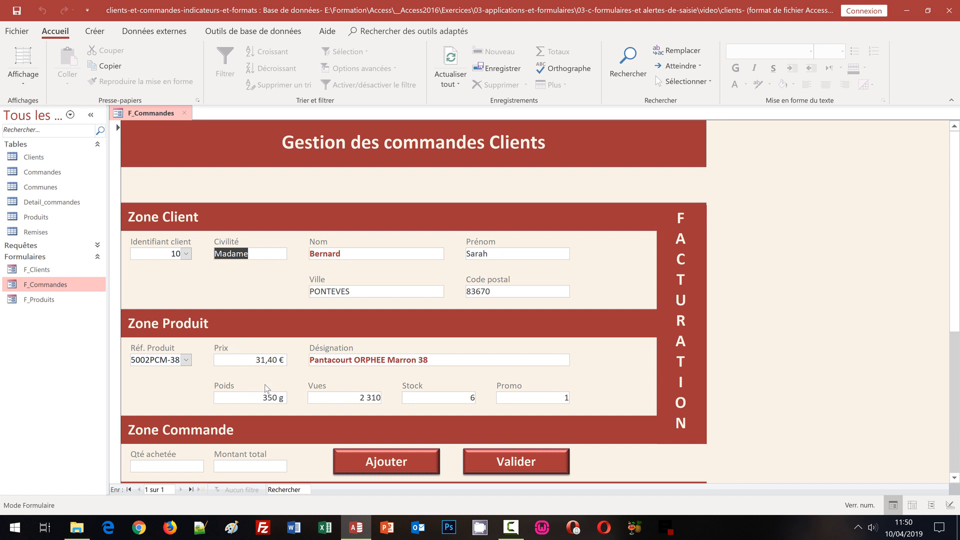
Right-align the labels Prix, Poids, Vues, Stock, Promo, Qté achetée and Montant total in the form's Design view.
click(26, 81)
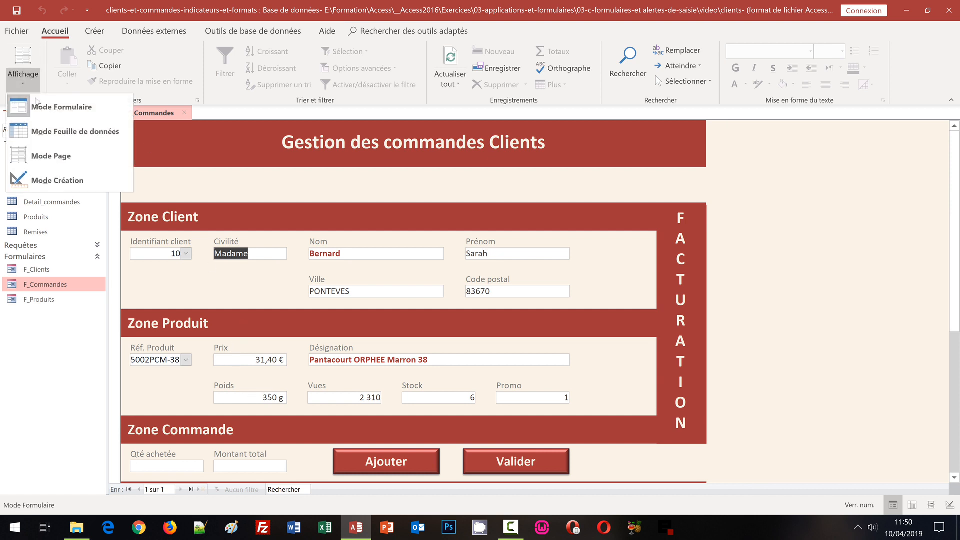
click(53, 179)
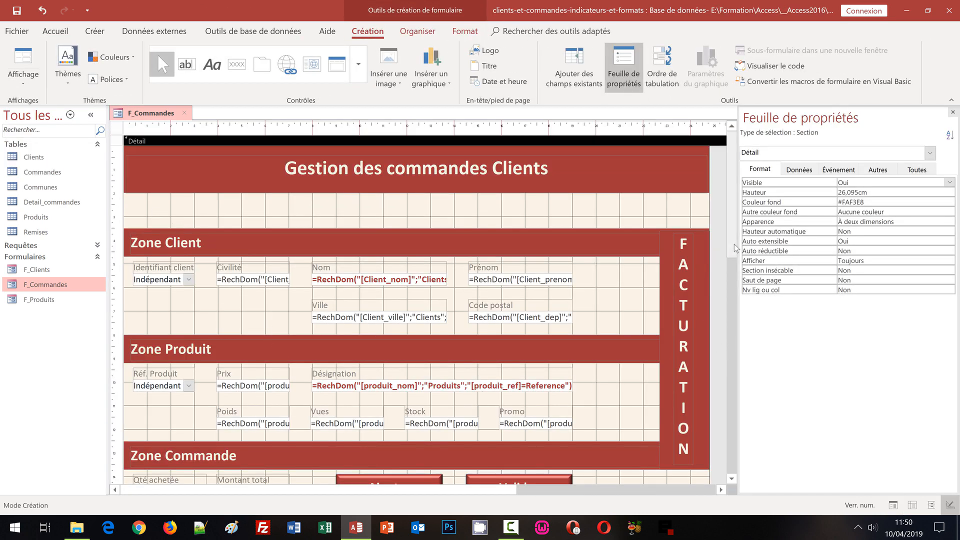
drag(734, 244, 734, 335)
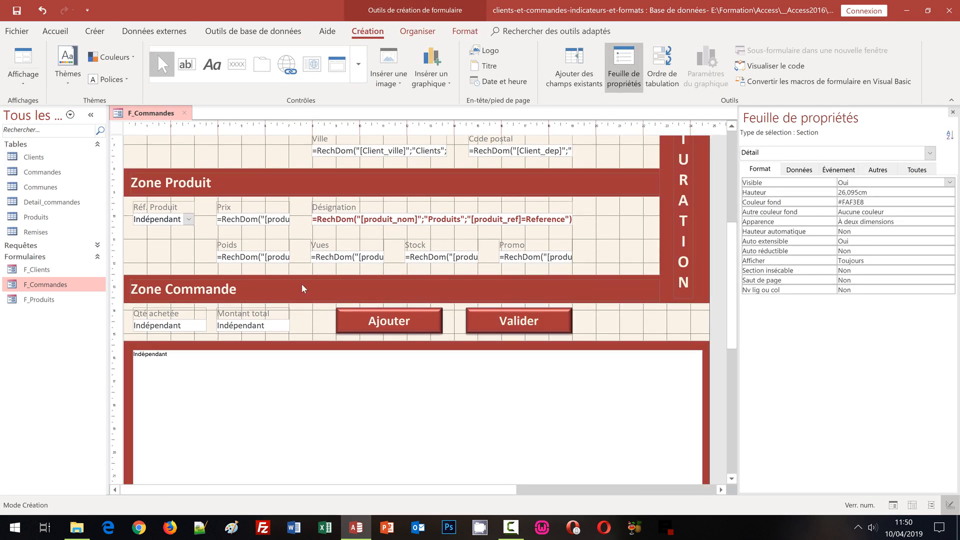
click(243, 207)
shift+click(250, 246)
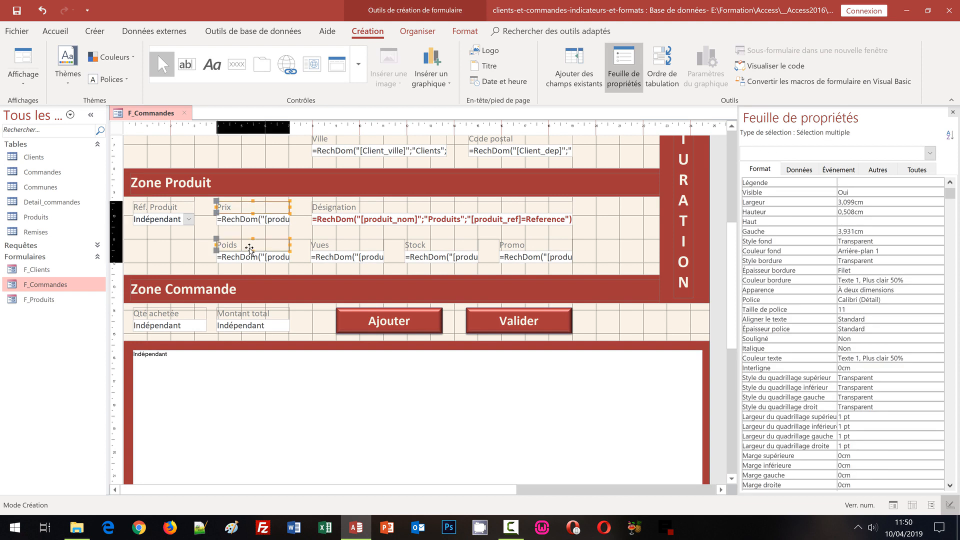
shift+click(363, 246)
shift+click(441, 246)
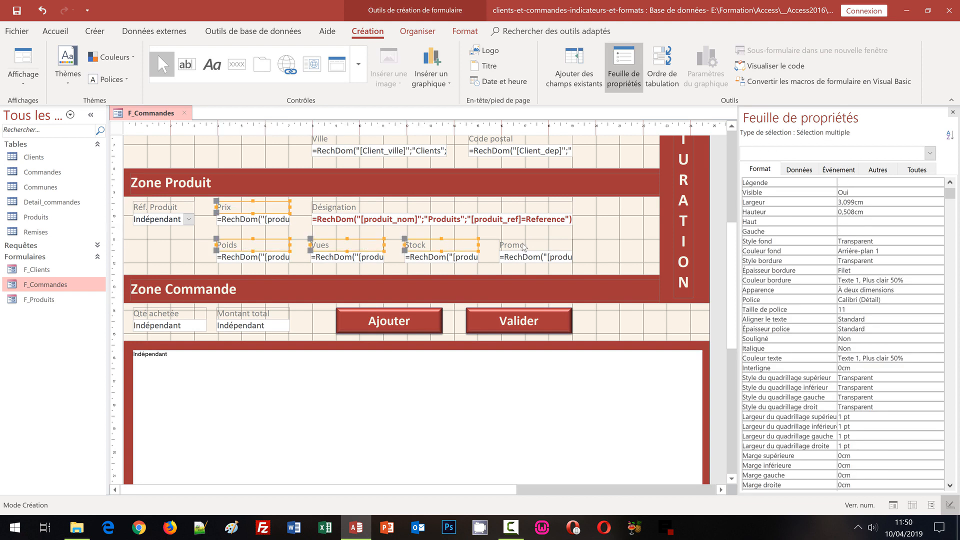
shift+click(523, 246)
shift+click(186, 315)
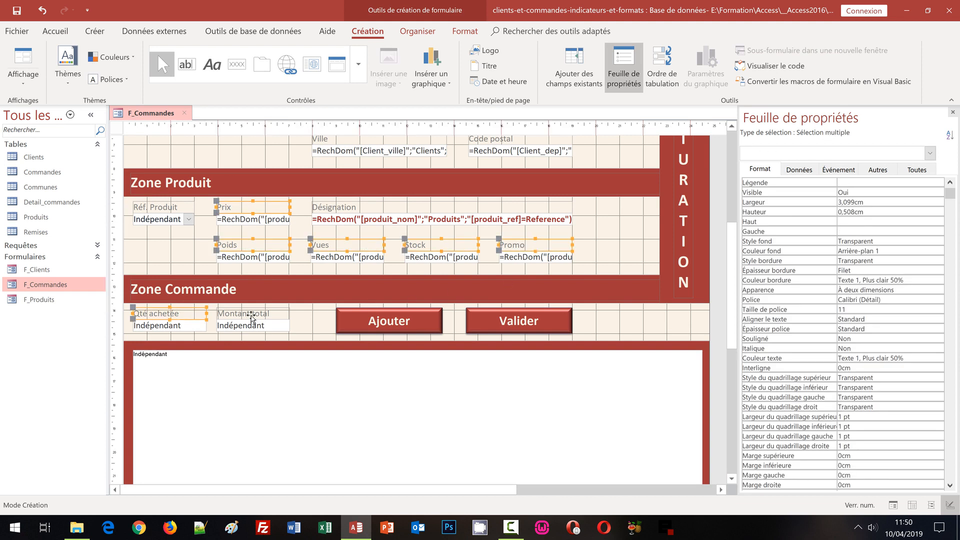
shift+click(253, 315)
click(464, 32)
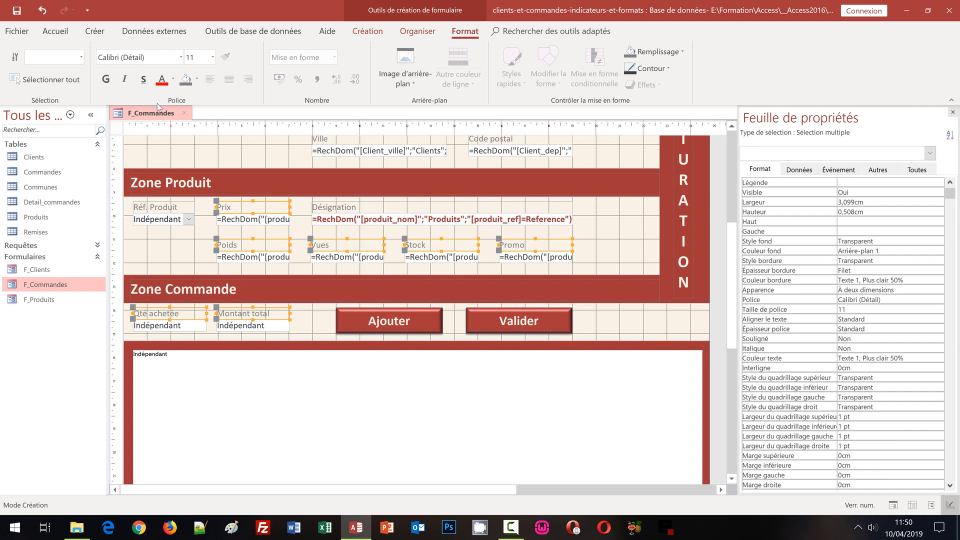
click(249, 79)
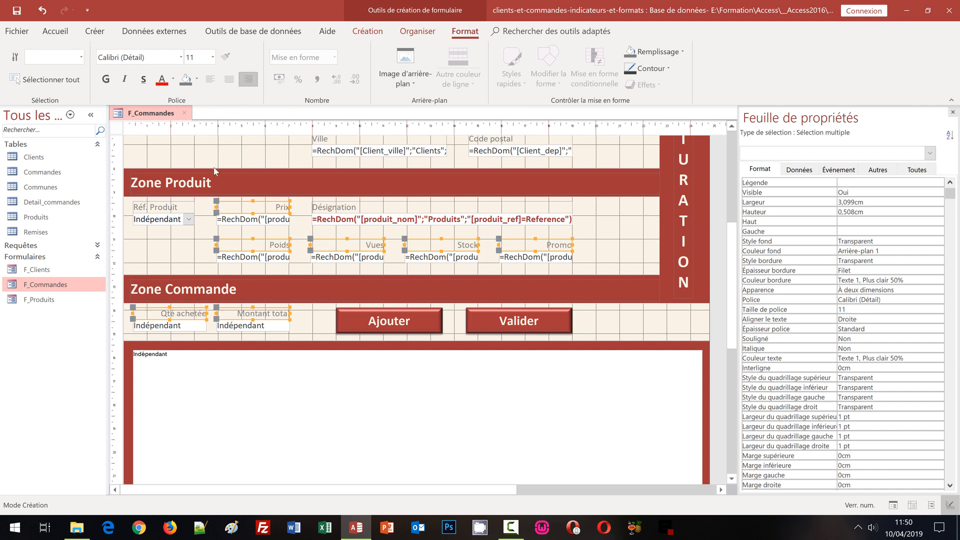
click(190, 250)
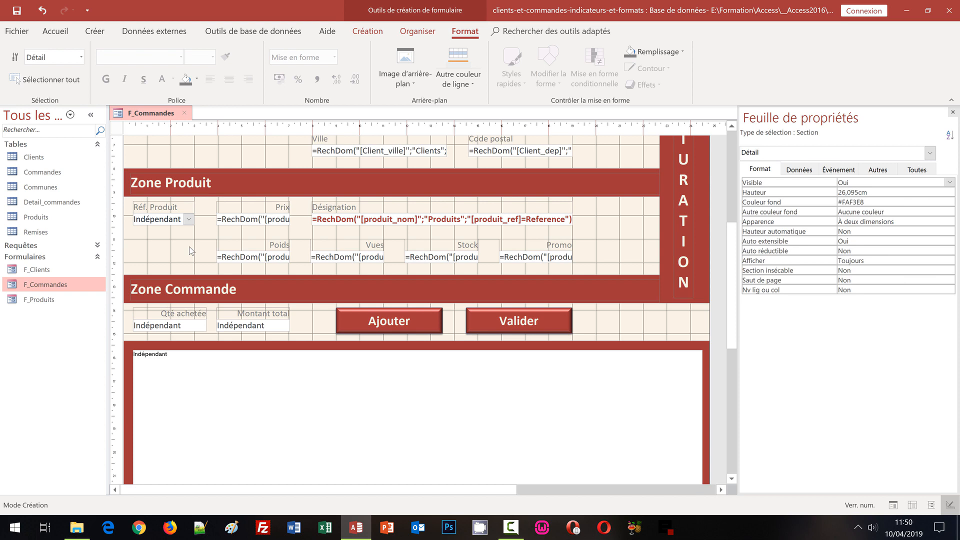
Test the formats in Form view by entering 5 as Qté achetée and 120,10 as Montant total.
key(F5)
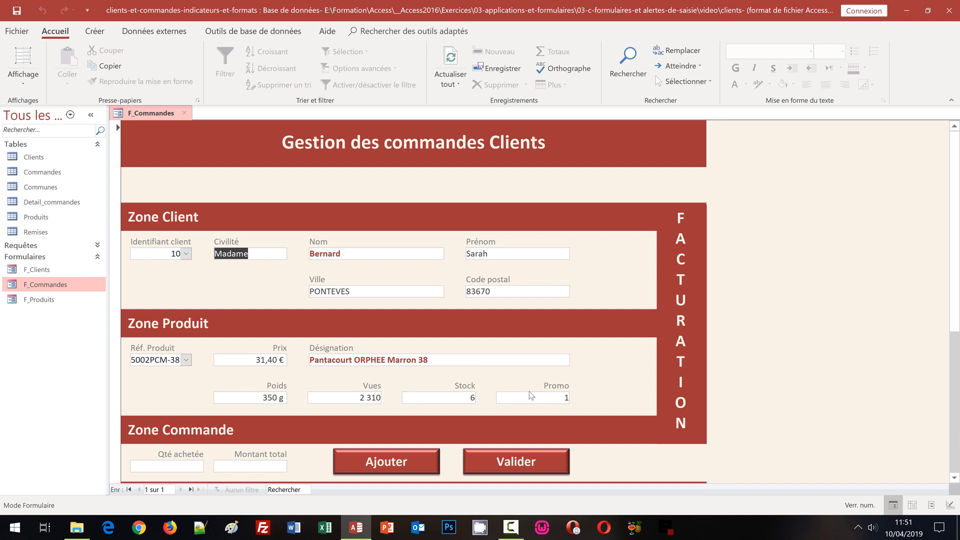
click(184, 470)
text(5)
key(Tab)
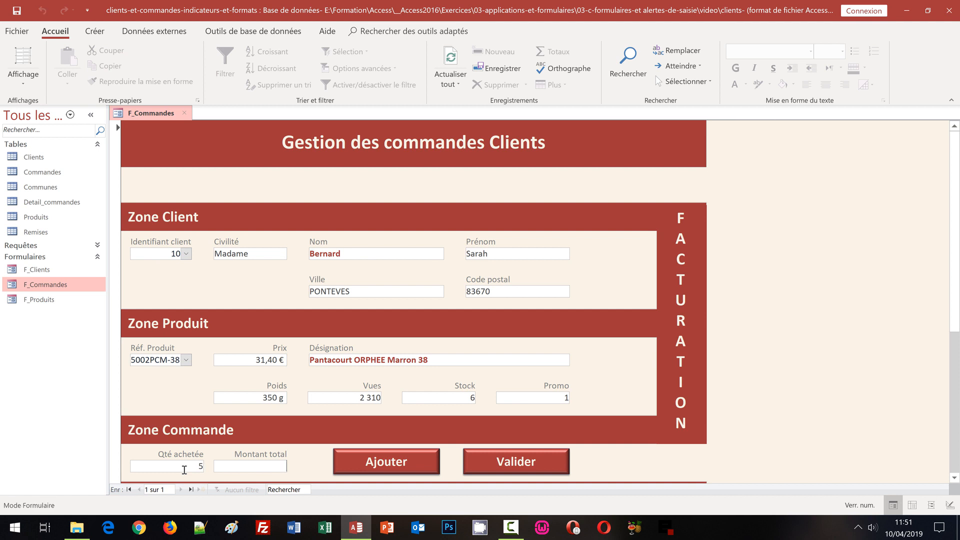
text(120,10)
key(Tab)
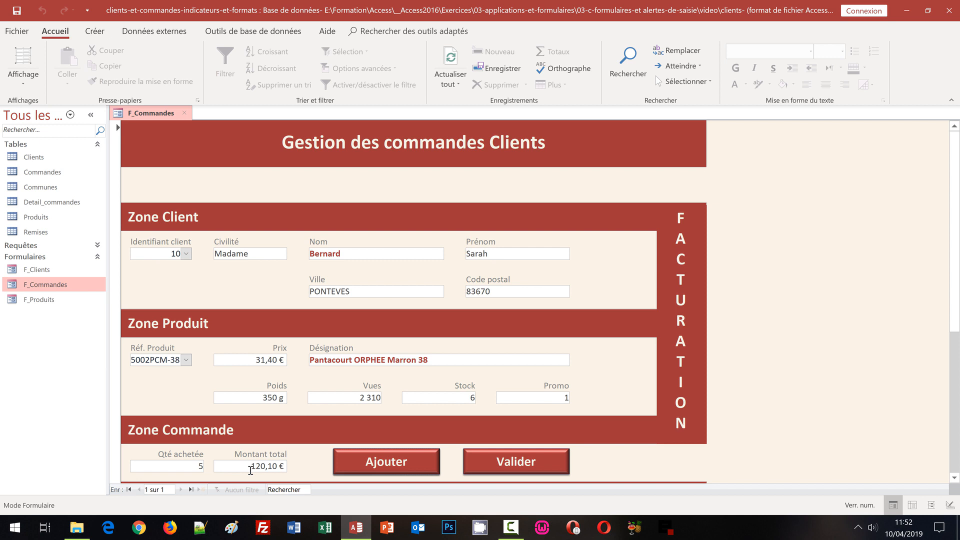
Set Verrouillé to Oui in Design view for all text boxes of Zone Client and Zone Produit plus the Montant total field.
click(13, 85)
click(58, 184)
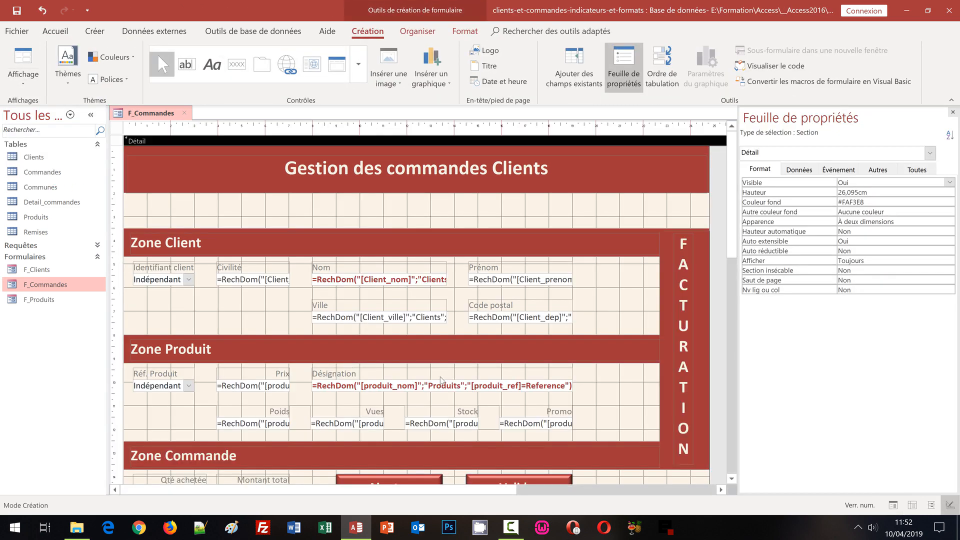
click(259, 280)
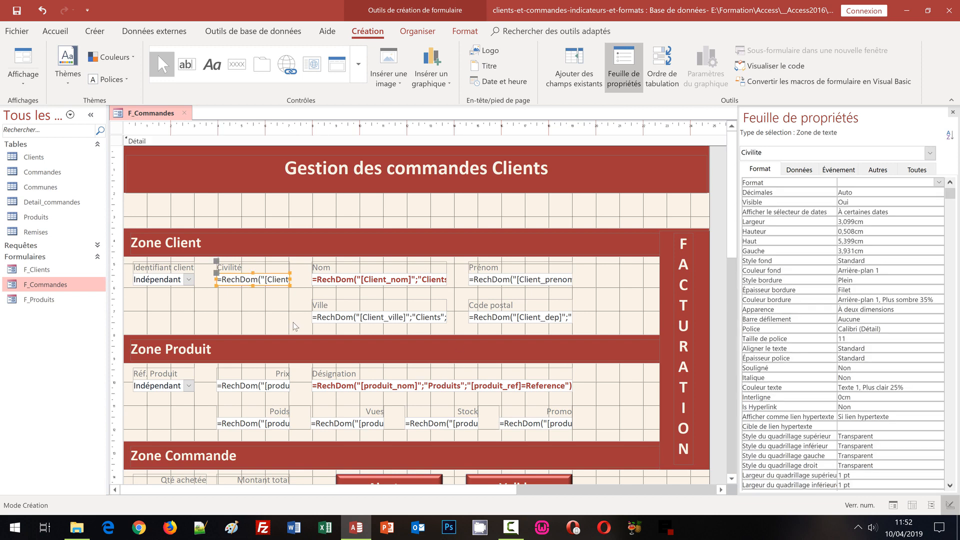
shift+click(368, 278)
shift+click(502, 281)
shift+click(506, 320)
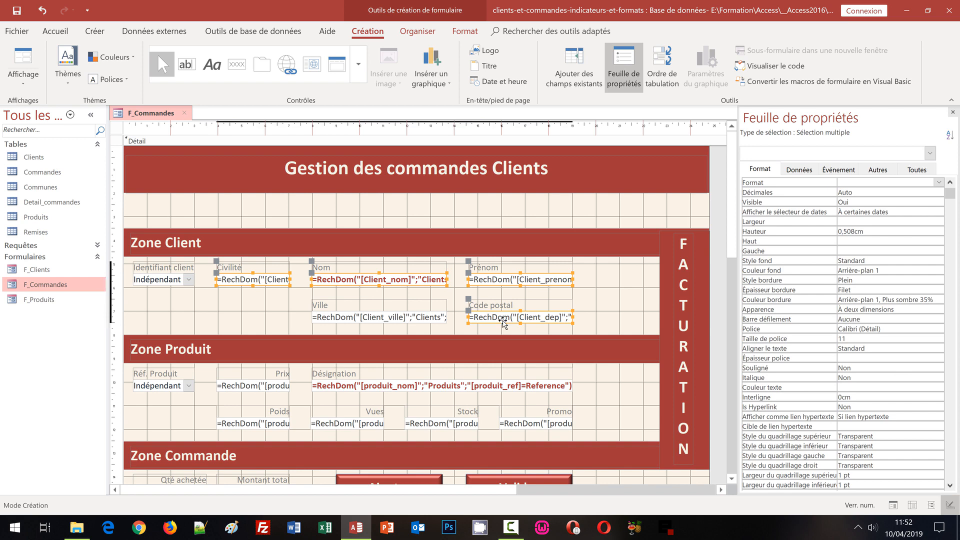
shift+click(424, 320)
shift+click(282, 386)
shift+click(341, 387)
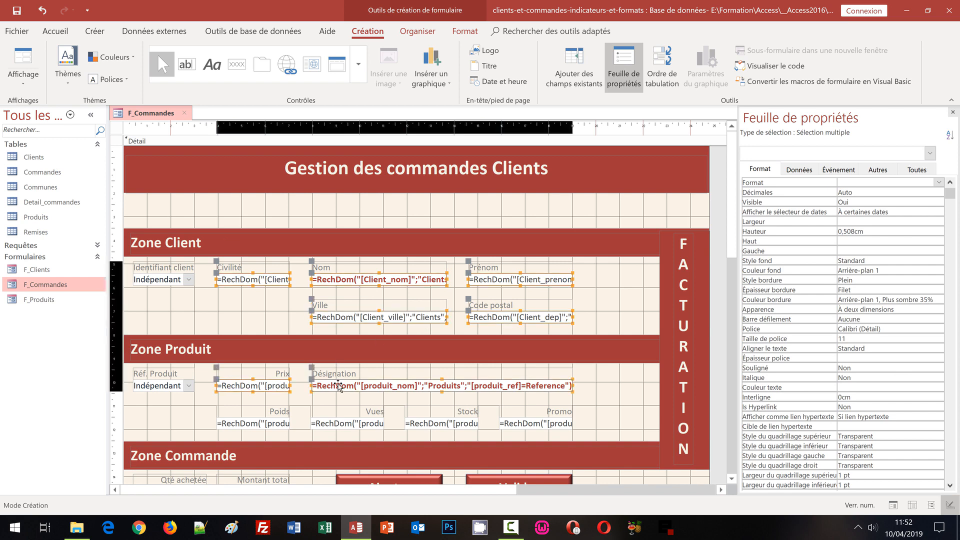
shift+click(267, 425)
shift+click(340, 424)
shift+click(434, 425)
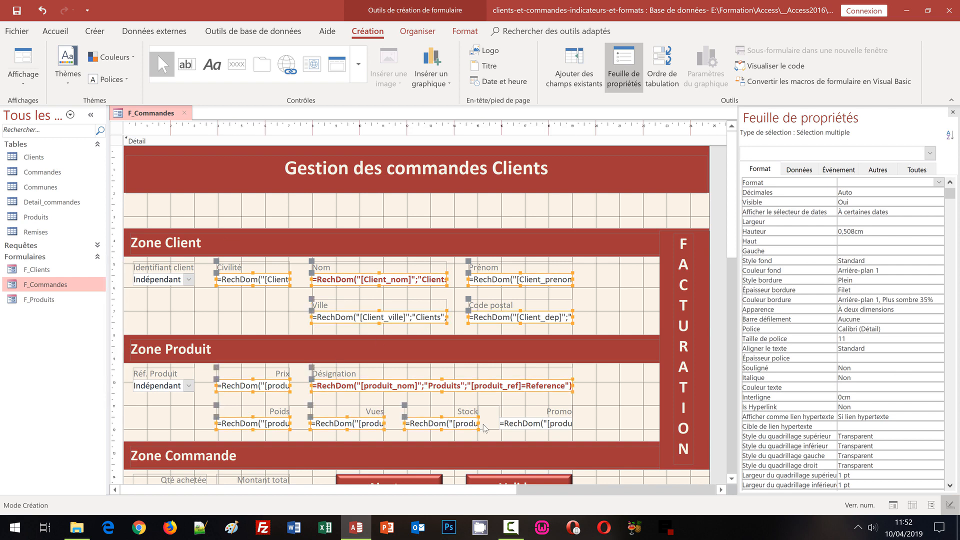
shift+click(513, 429)
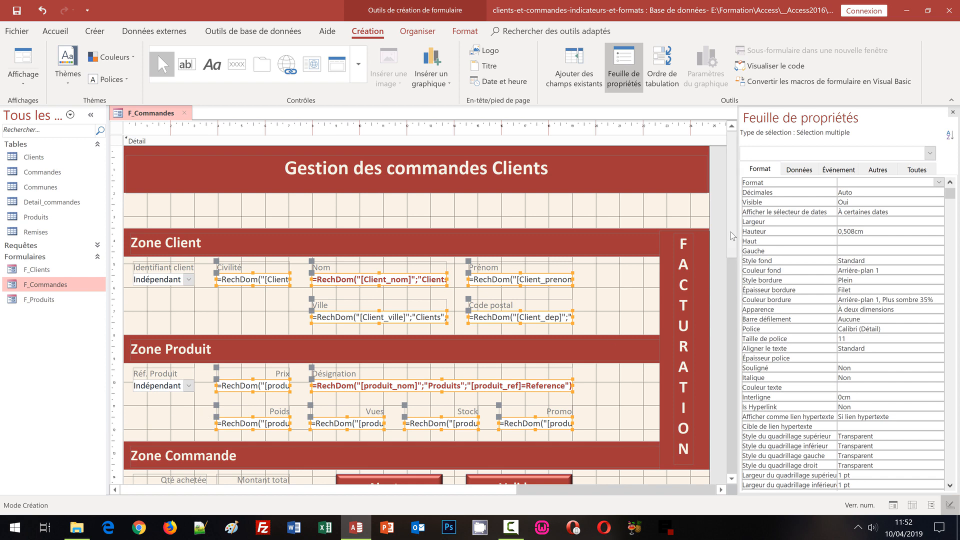
scroll(403, 392, down, 3)
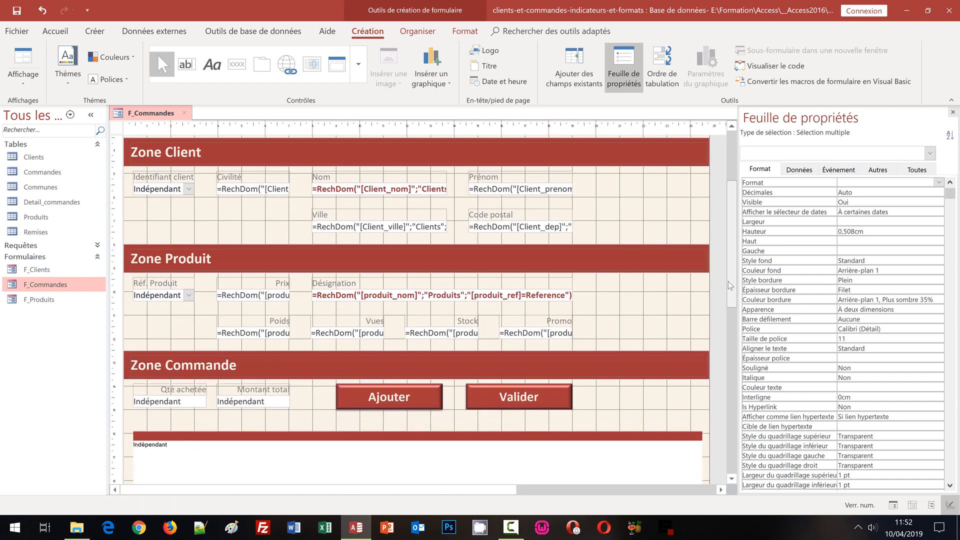
shift+click(254, 401)
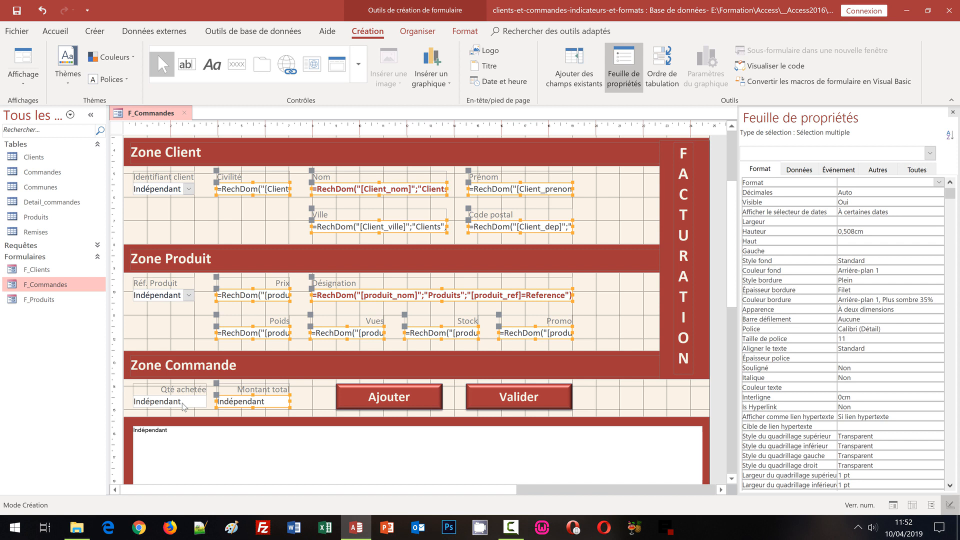
click(801, 171)
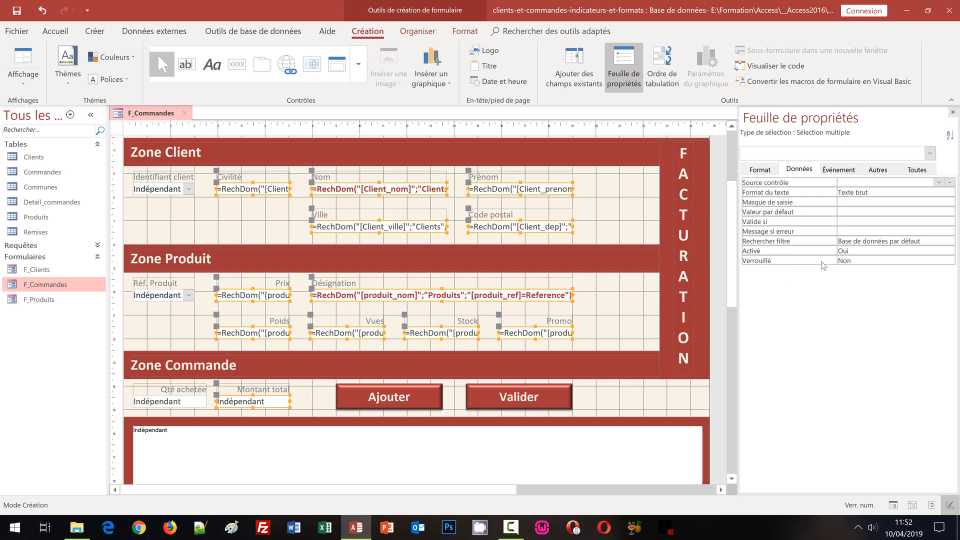
double_click(859, 259)
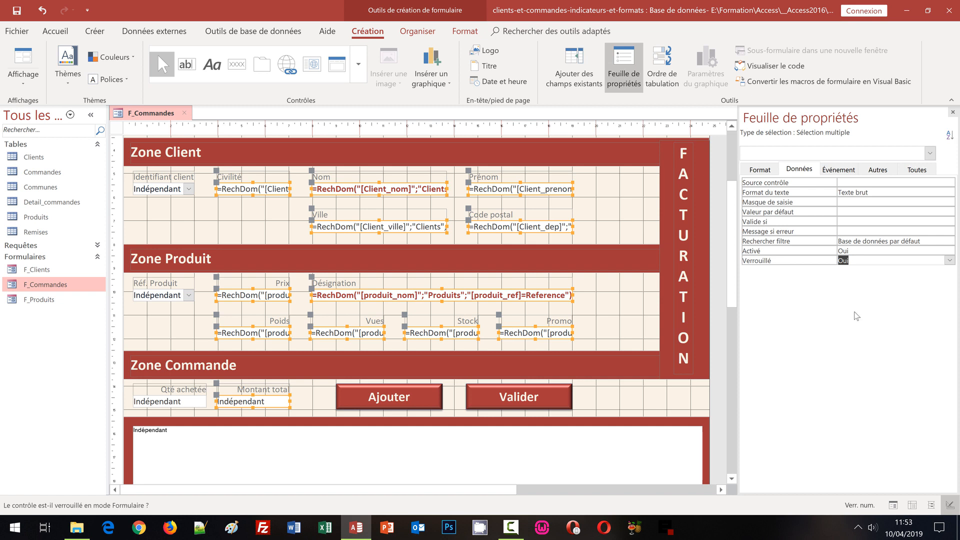
click(187, 330)
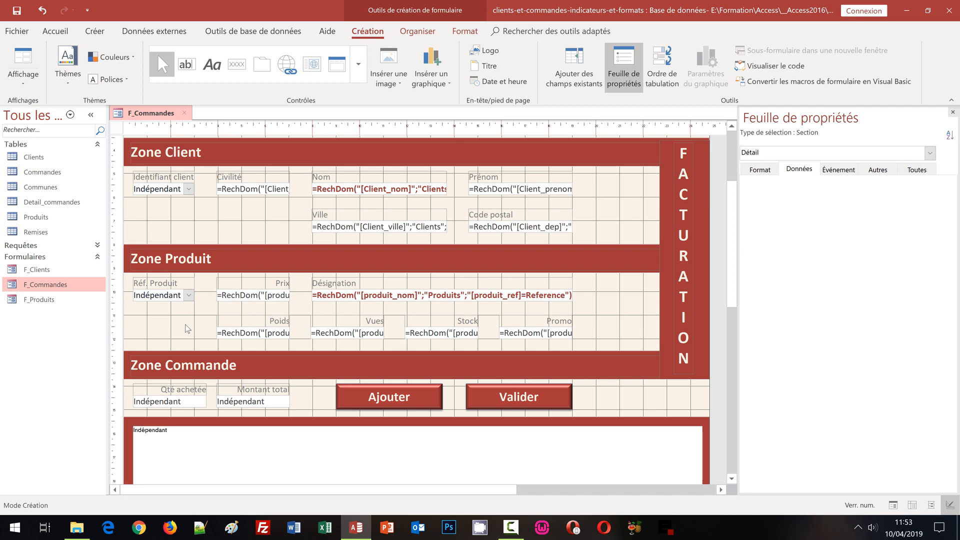
Display the form in Form view and try the Nom and Désignation fields to check their locking.
key(F5)
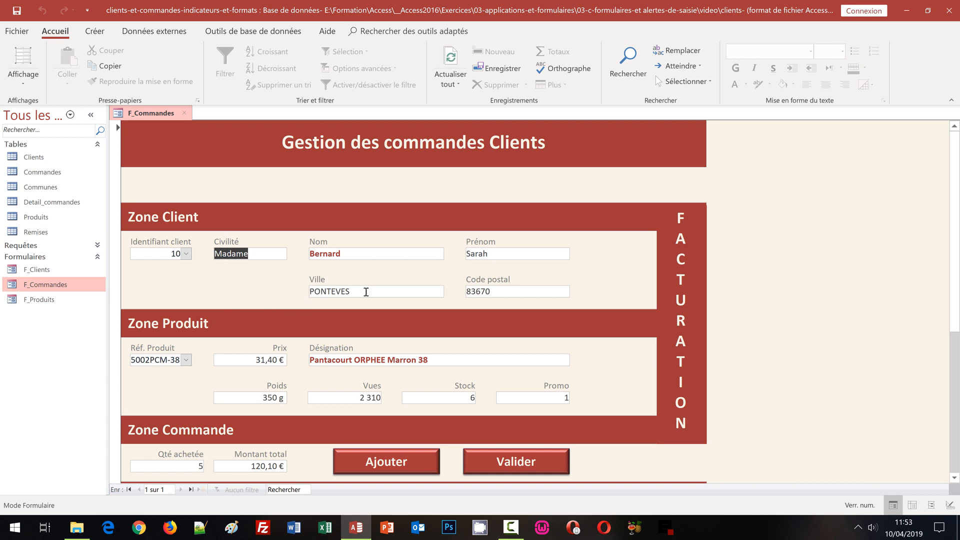
click(360, 253)
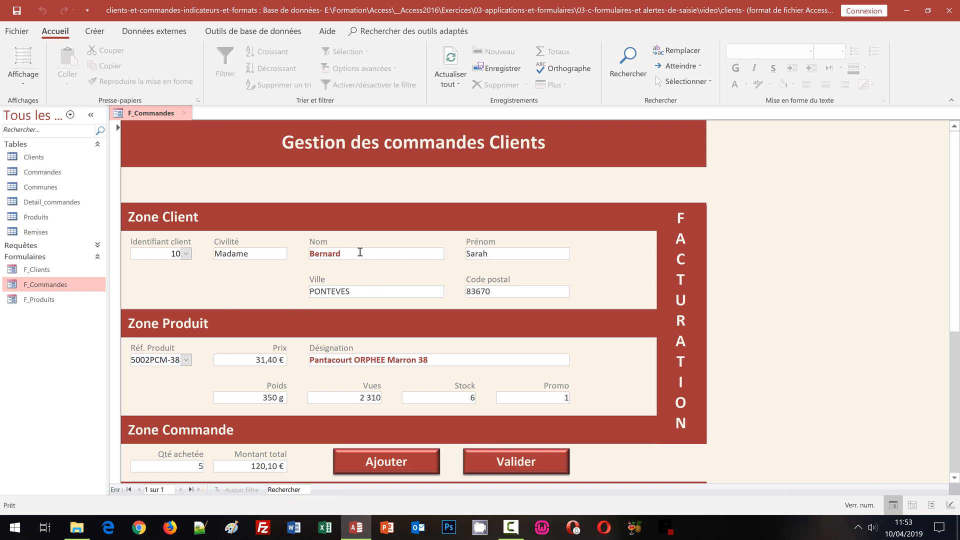
click(371, 361)
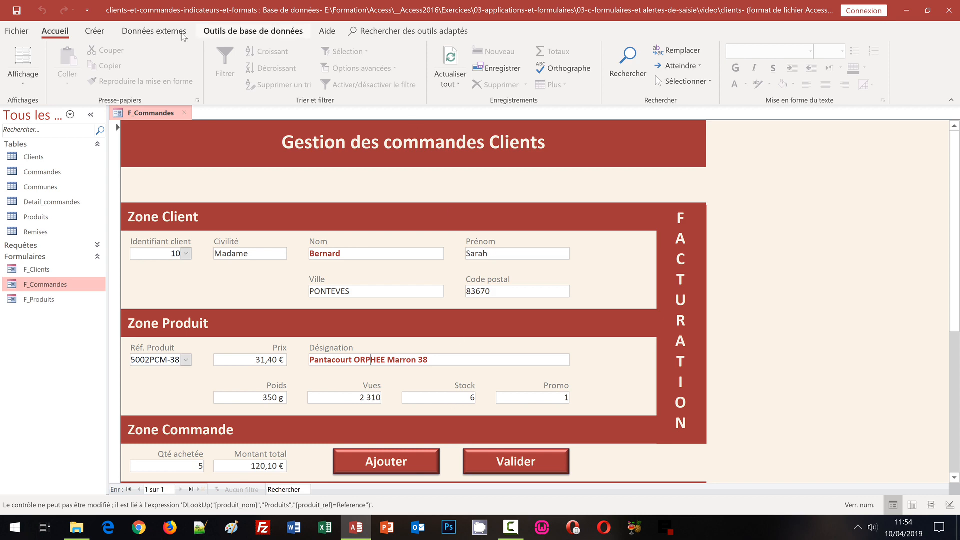
Open the expression builder for the Valide si property of the Qté achetée field in Design view.
click(34, 84)
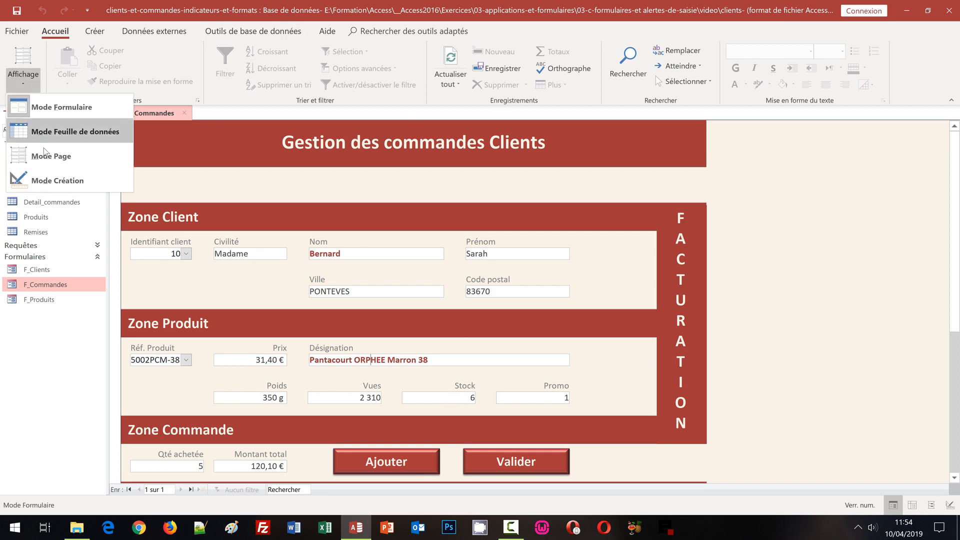
click(50, 180)
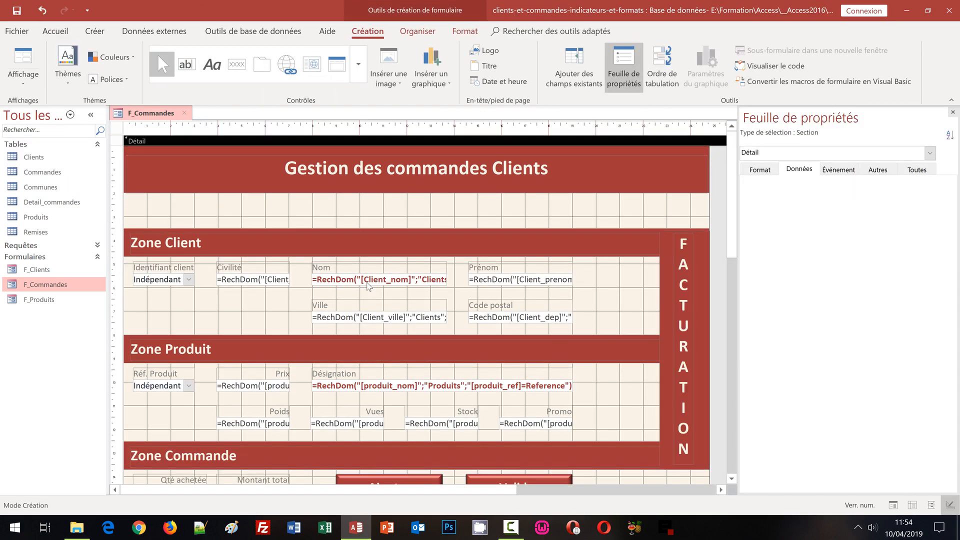
click(735, 373)
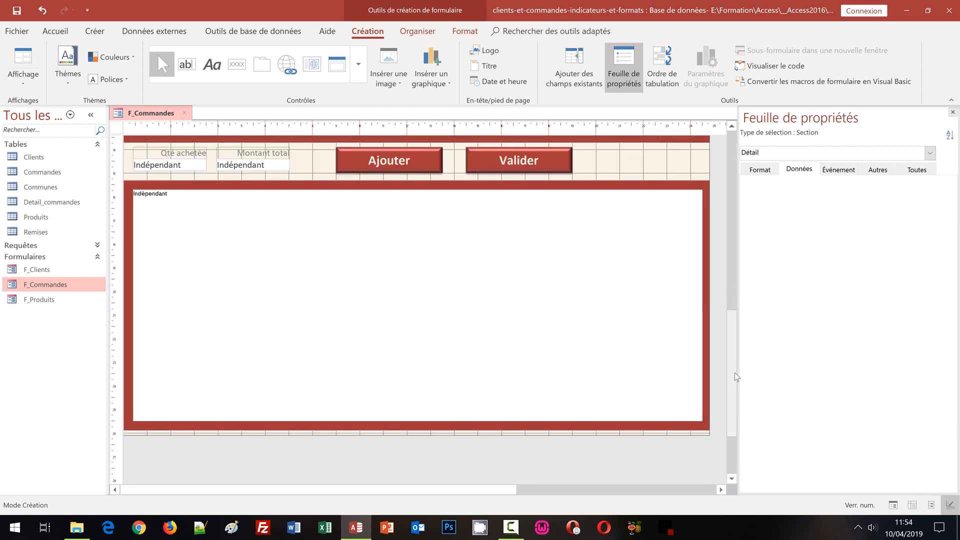
click(190, 166)
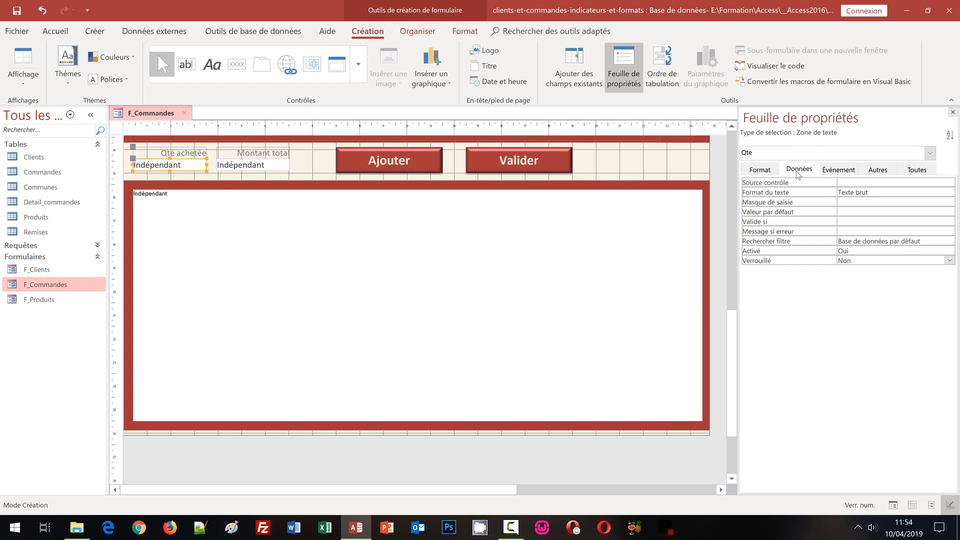
right_click(843, 223)
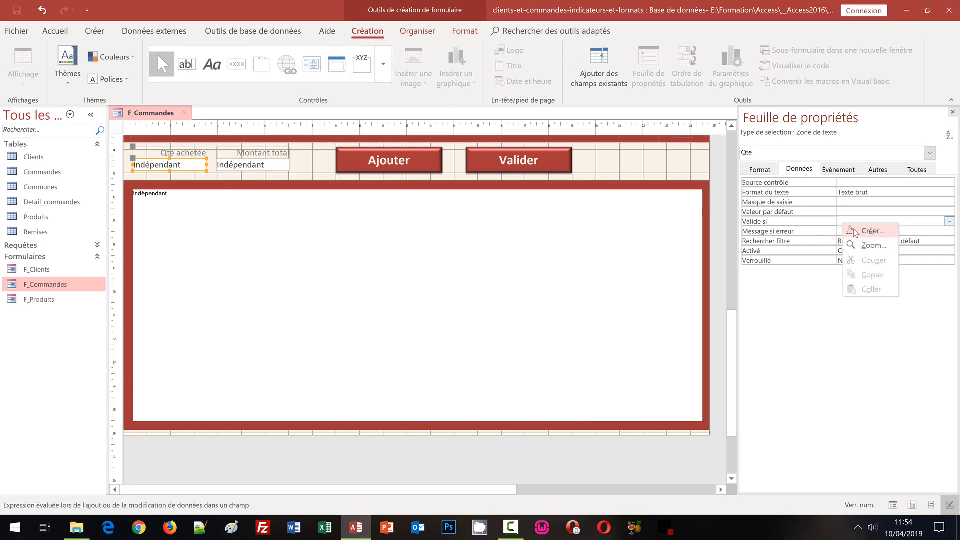
click(855, 231)
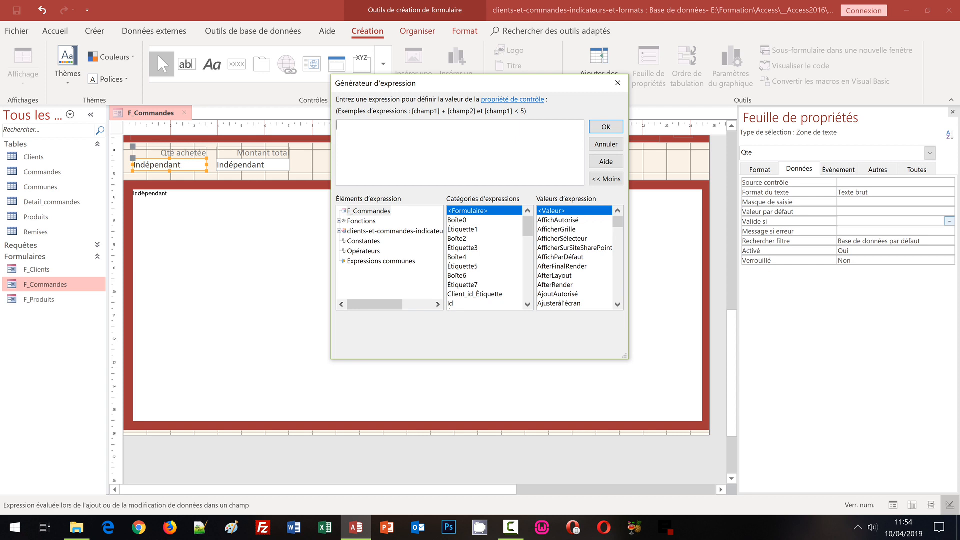
Insert the built-in EstNum function from the Inspection category into the Valide si expression.
click(338, 224)
click(339, 220)
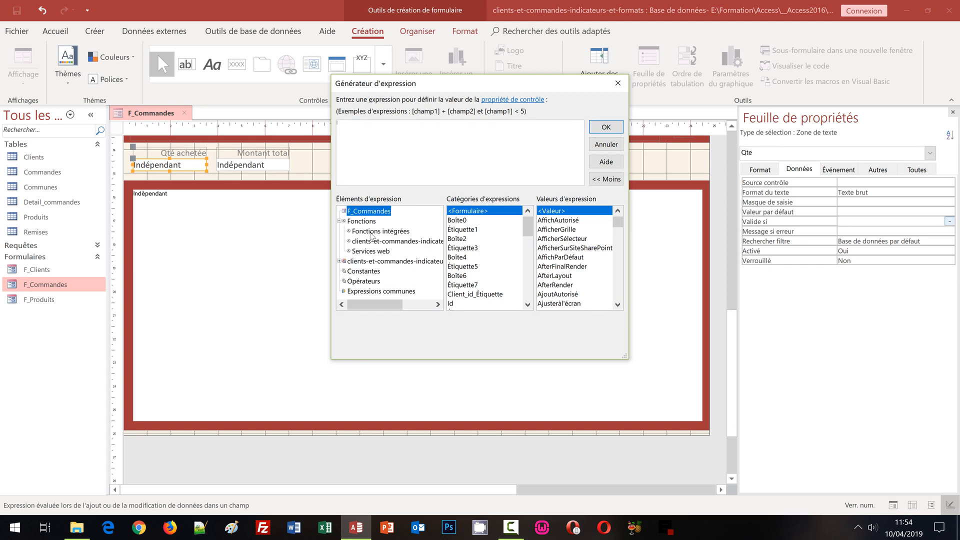
click(372, 233)
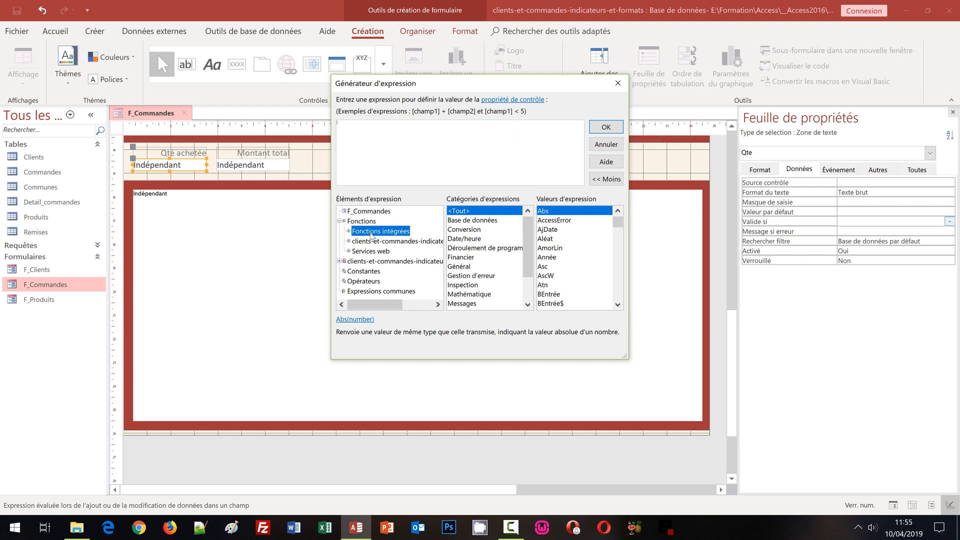
click(461, 285)
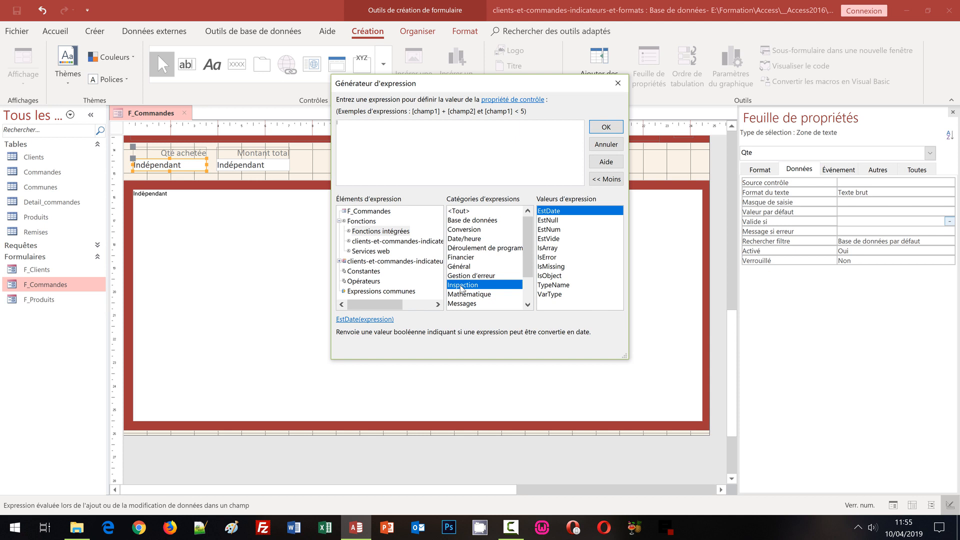
double_click(554, 230)
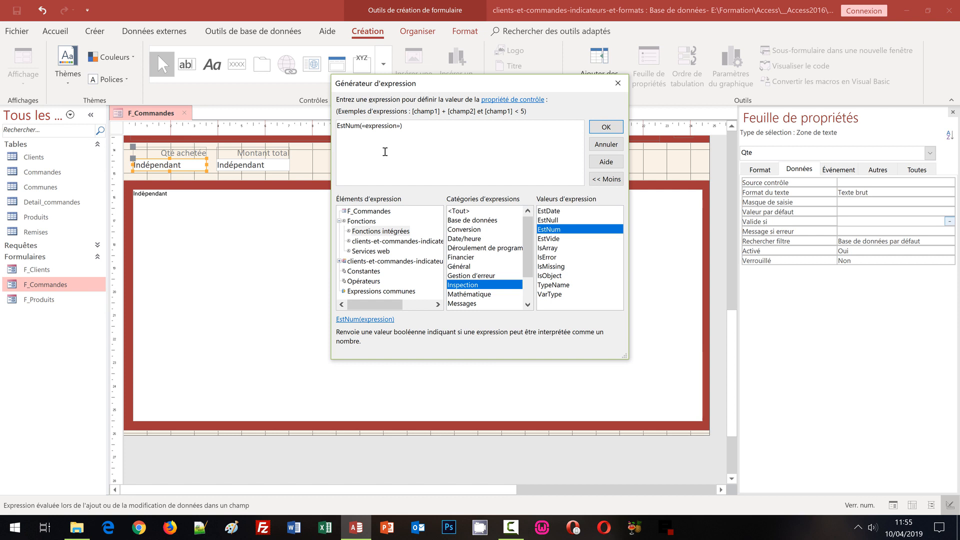
Replace the expression placeholder inside EstNum with [Qte].
key(ctrl+shift+Right)
key(ctrl+shift+Right)
key(ctrl+shift+Right)
key(Delete)
text([Qte])
key(BackSpace)
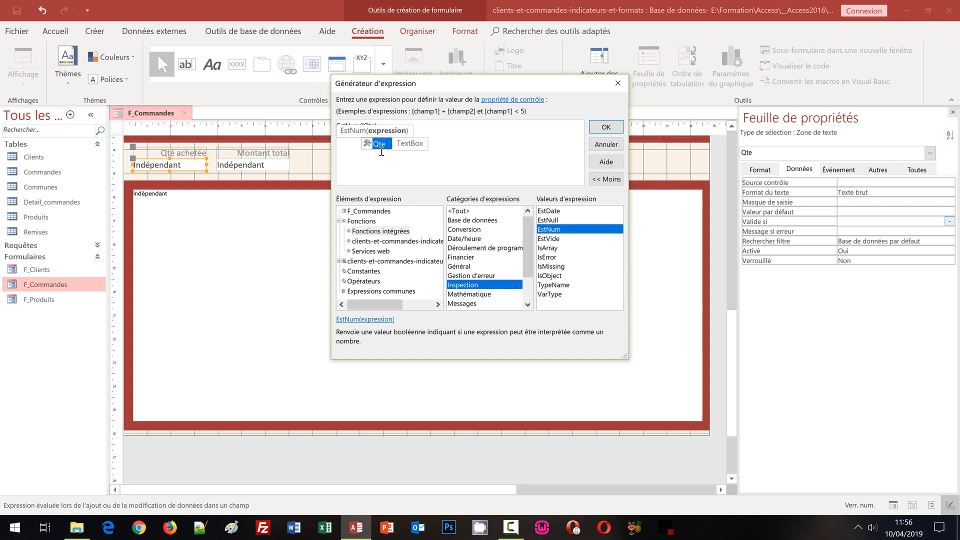
text(])
click(445, 128)
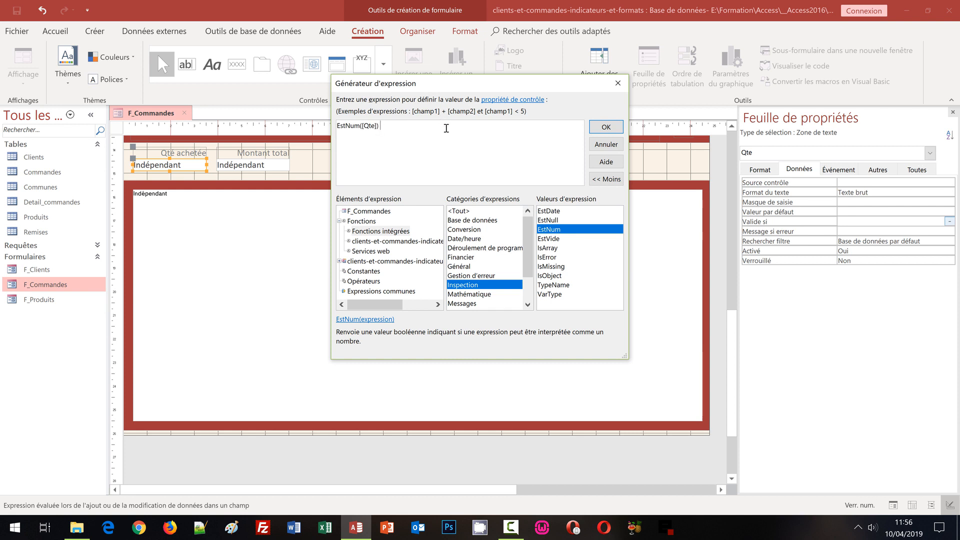
Complete the expression as EstNum([Qte])=Vrai and apply it to the Valide si property.
text(a)
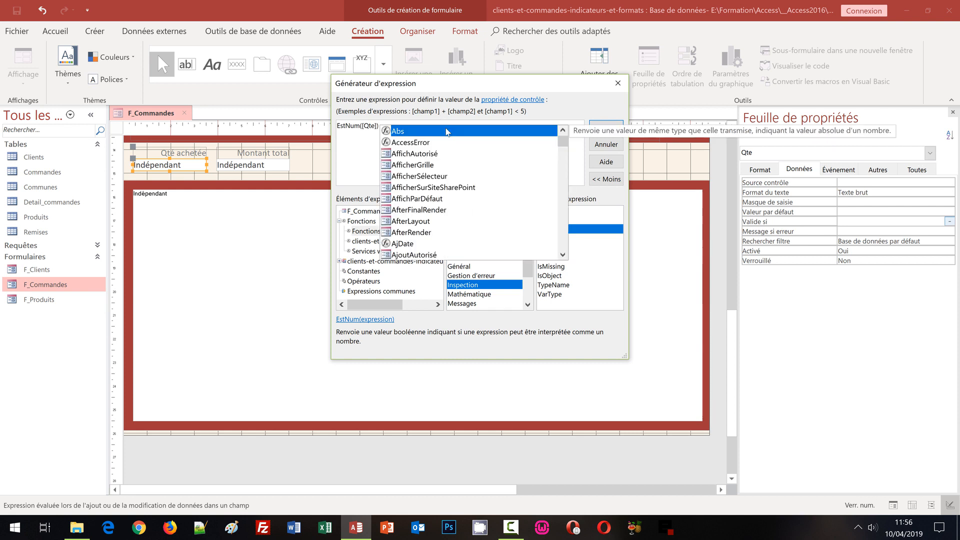
key(BackSpace)
key(BackSpace)
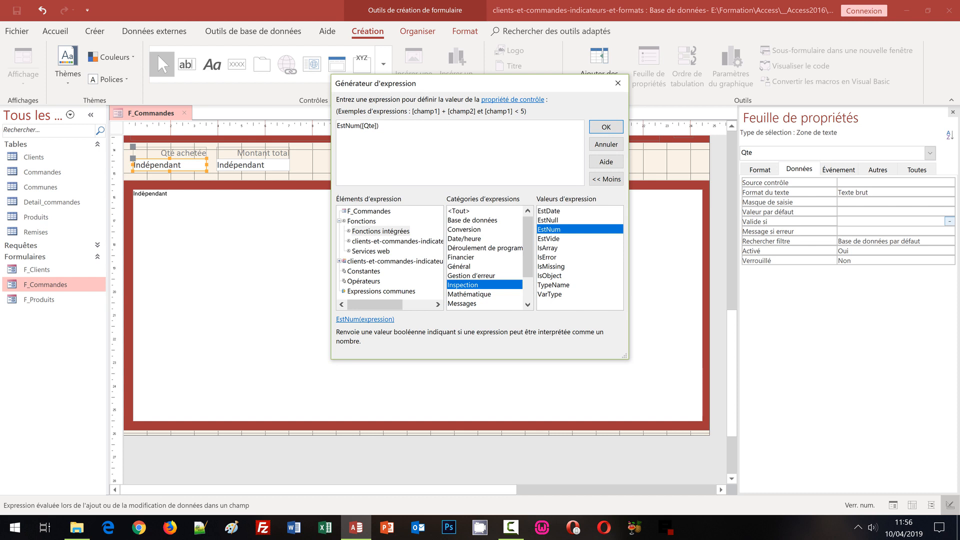
text(=Vrai)
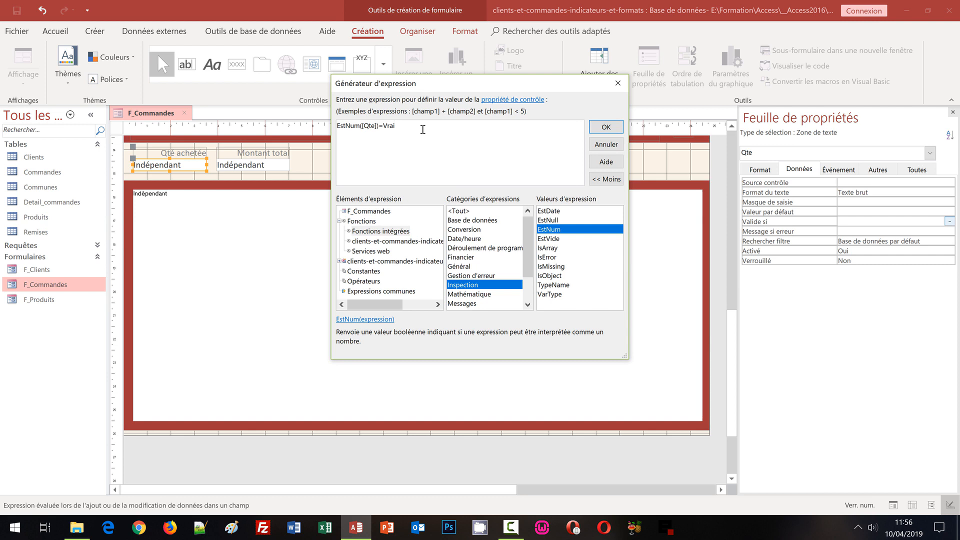
click(606, 127)
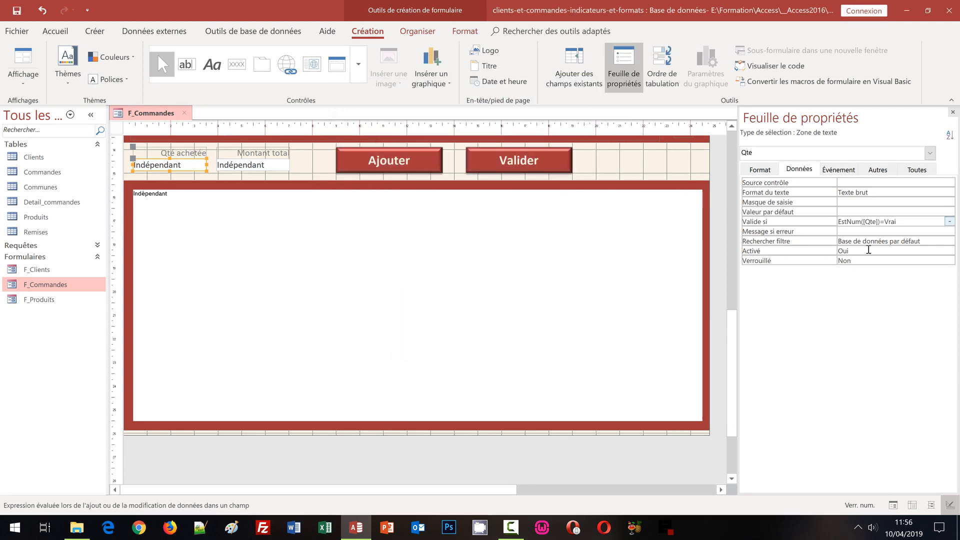
Extend the Valide si rule of the Qté achetée field in the expression builder with Et [Qte]>0 and apply it.
right_click(911, 223)
click(918, 231)
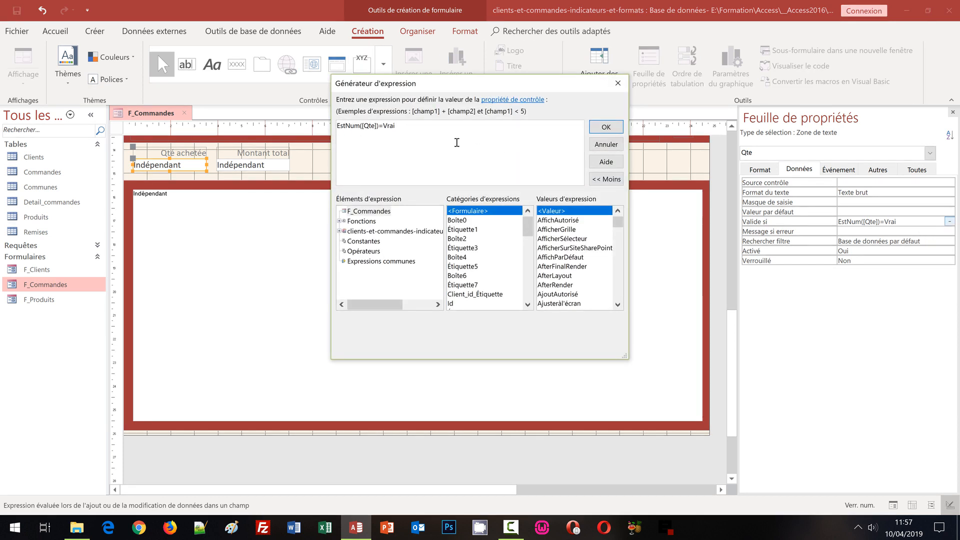
text(ET)
key(BackSpace)
text(t [Qt)
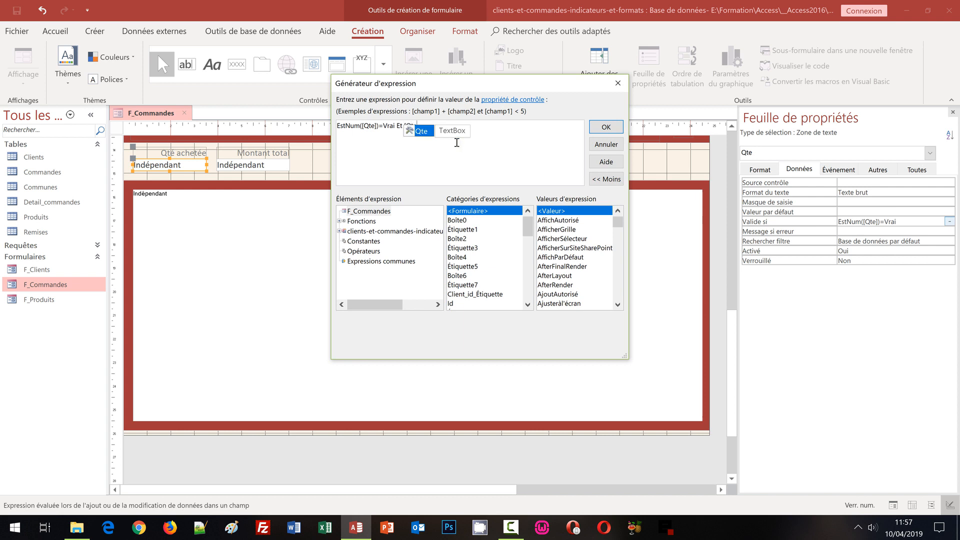
key(Tab)
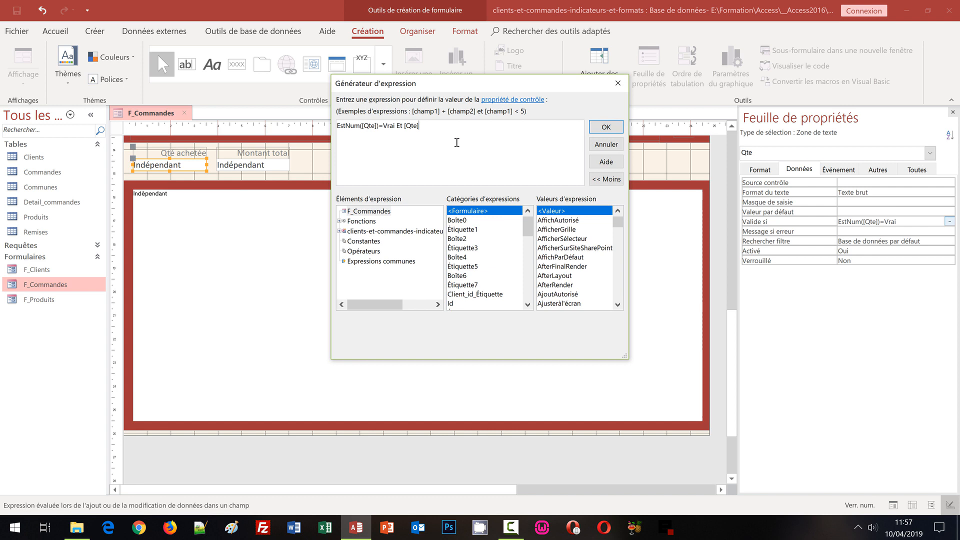
text(>0)
click(605, 128)
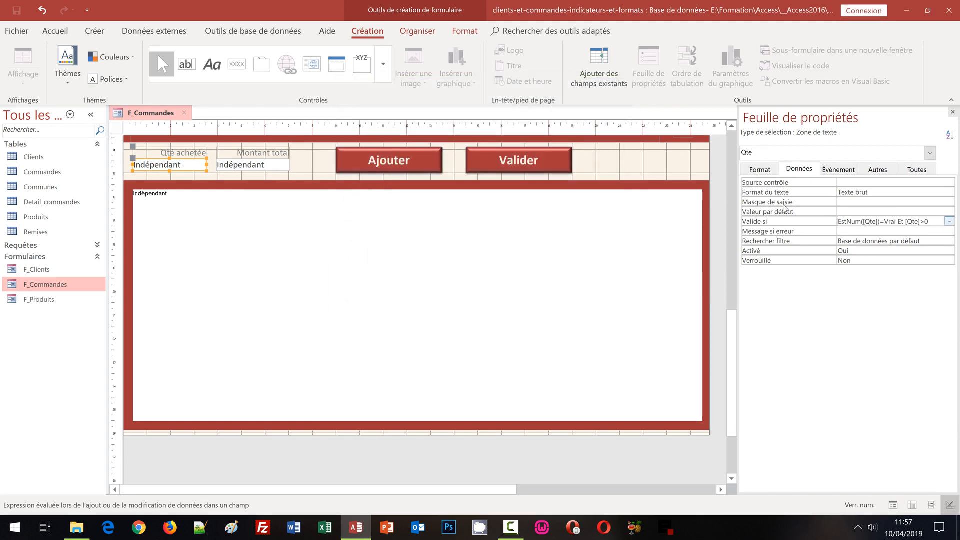
Reopen the Valide si rule in the expression builder, append Et and insert the built-in text function InStrRev.
right_click(933, 221)
click(921, 227)
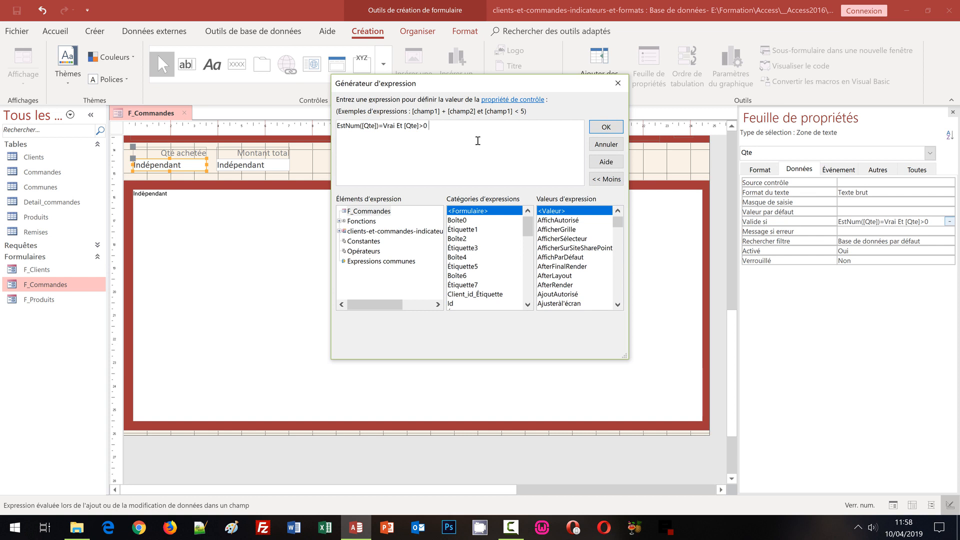
text(Et)
click(339, 221)
click(372, 232)
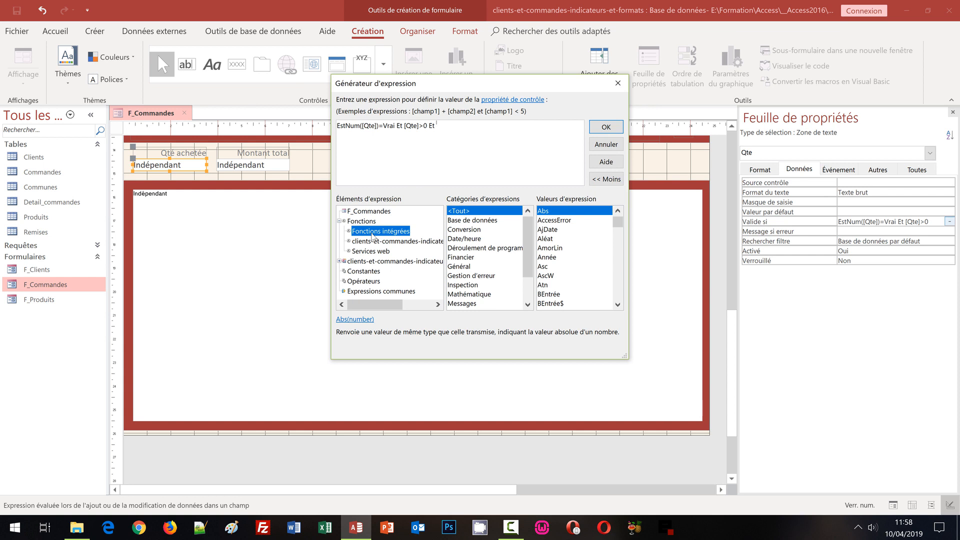
scroll(524, 300, down, 2)
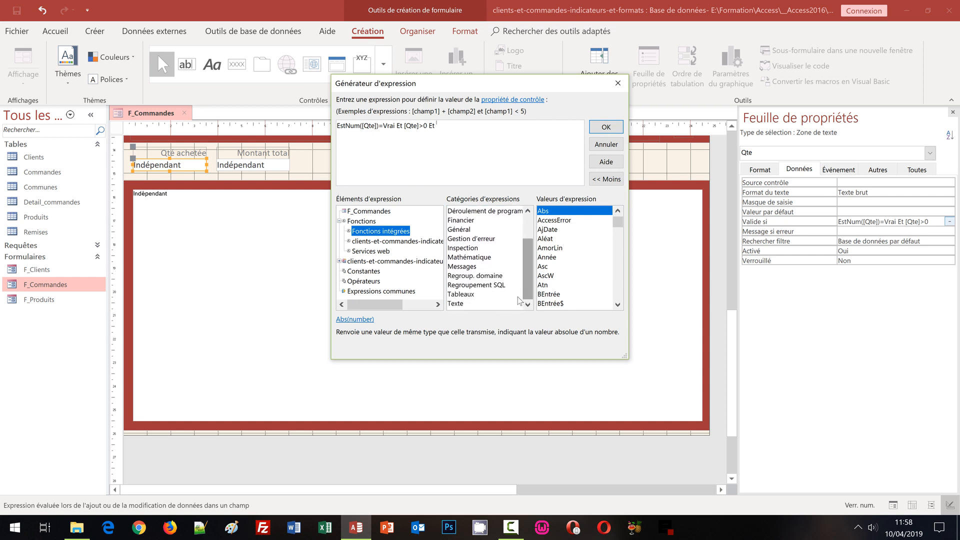
click(455, 304)
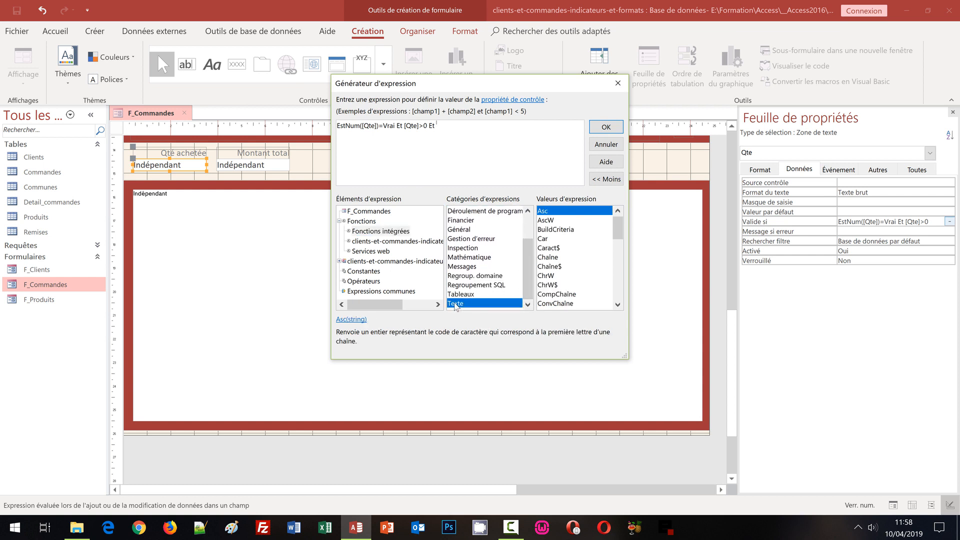
scroll(618, 296, down, 2)
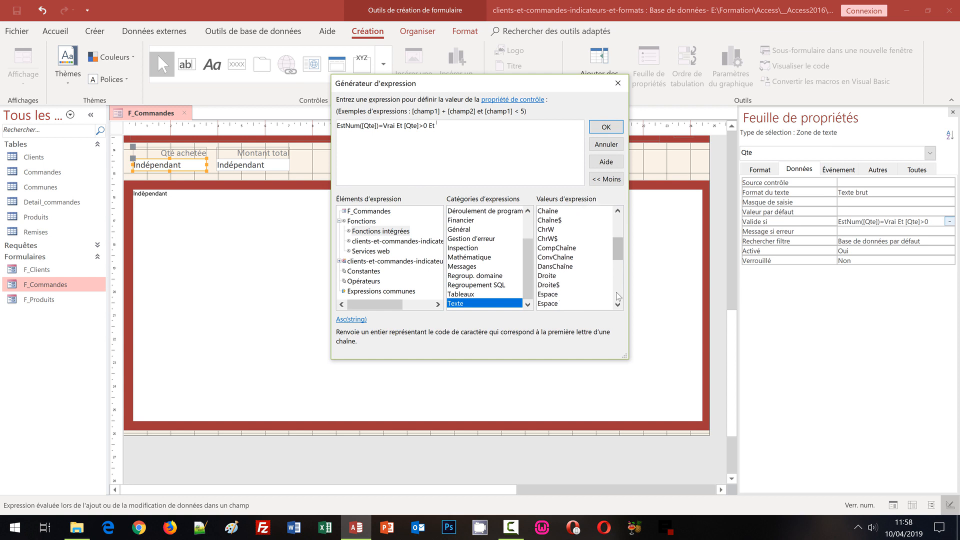
scroll(618, 296, down, 2)
scroll(618, 296, down, 4)
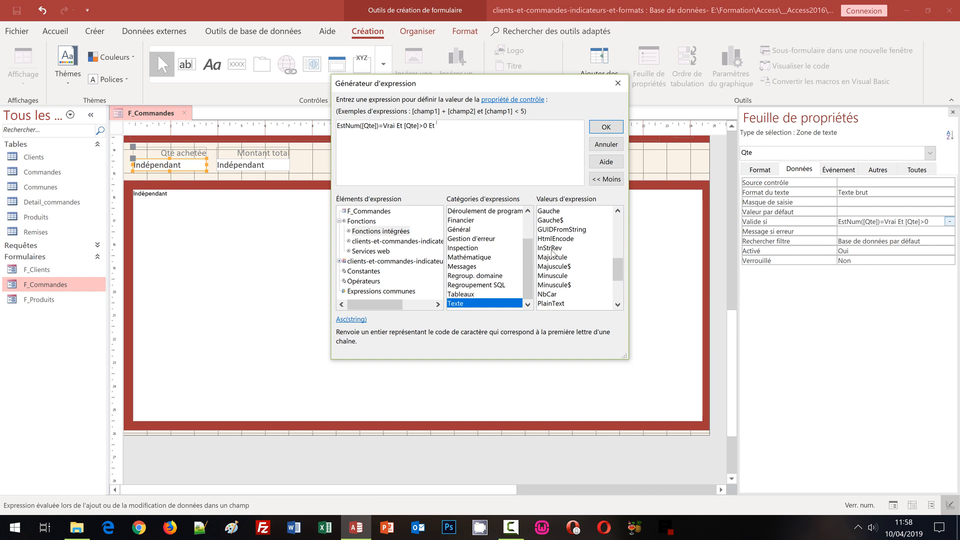
double_click(550, 248)
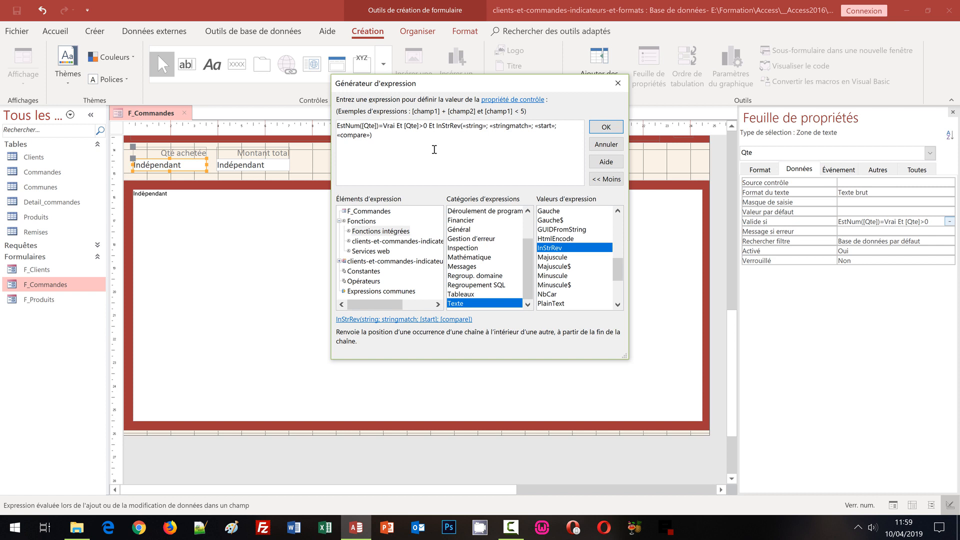
Set the string argument of InStrRev to [Qte] and its stringmatch argument to ",".
click(463, 126)
key(shift+Right)
key(shift+Right)
key(shift+Right)
key(shift+Right)
key(shift+Right)
key(shift+Right)
key(shift+Right)
key(shift+Right)
text([Qte)
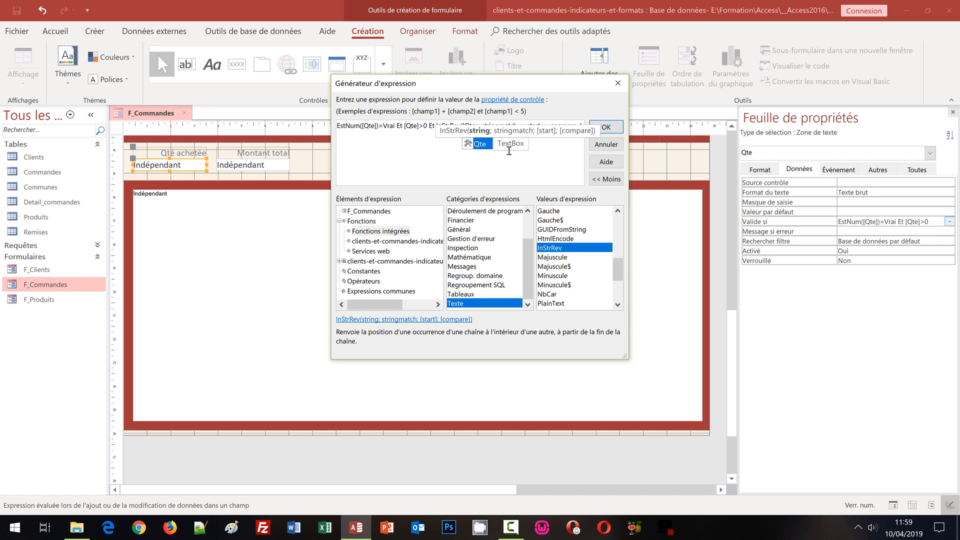
text(])
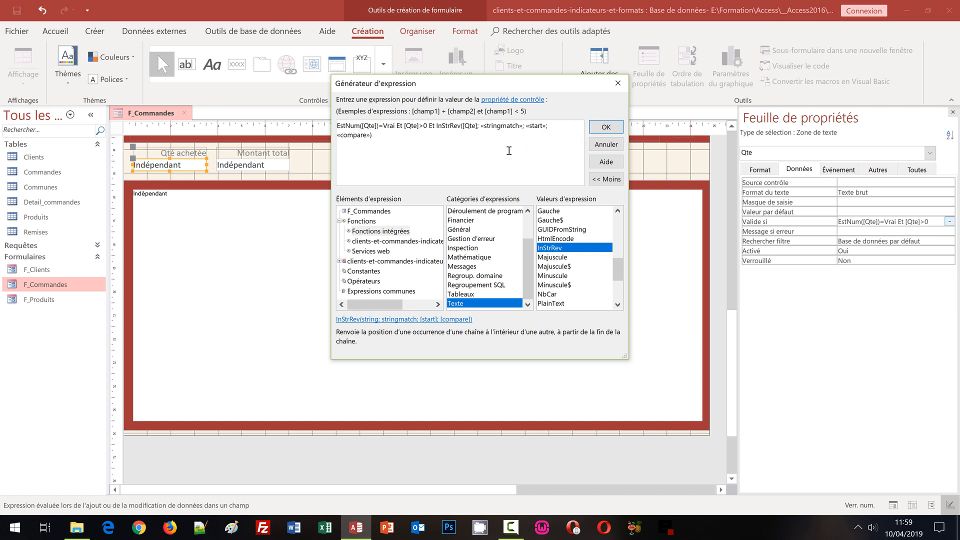
click(481, 128)
shift+click(521, 127)
text(",)
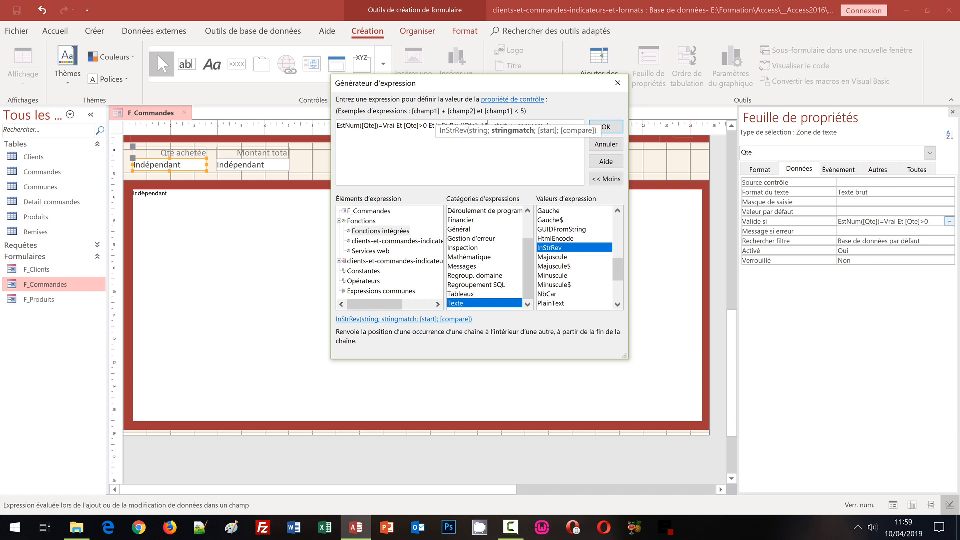
Remove the optional start and compare arguments of InStrRev, require the function to equal 0 and apply the rule.
click(528, 148)
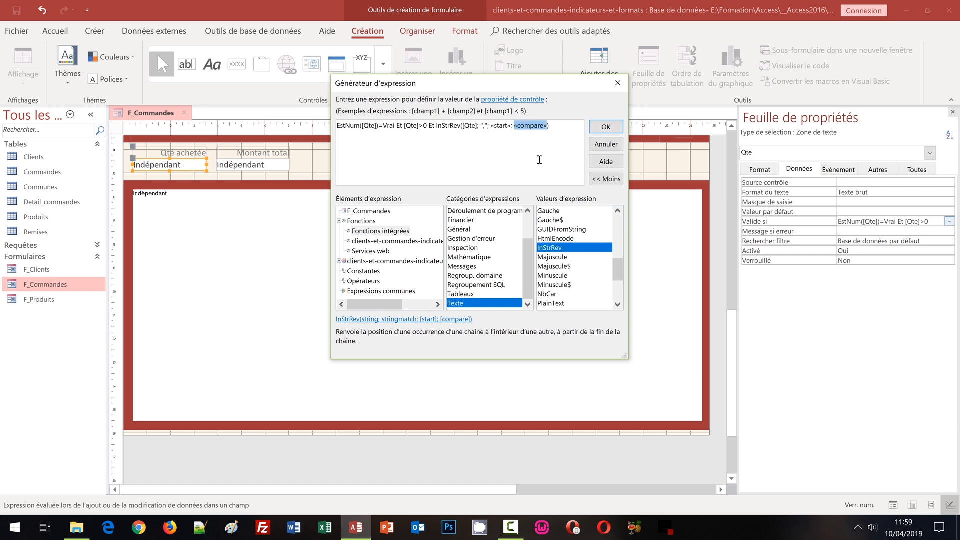
click(488, 125)
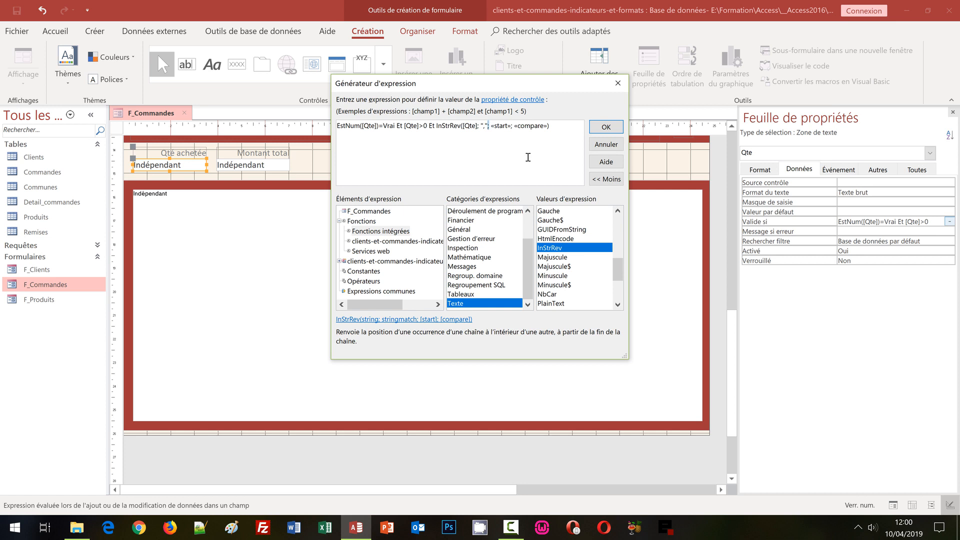
key(ctrl+shift+Right)
key(ctrl+shift+Right)
key(ctrl+shift+Right)
key(ctrl+shift+Right)
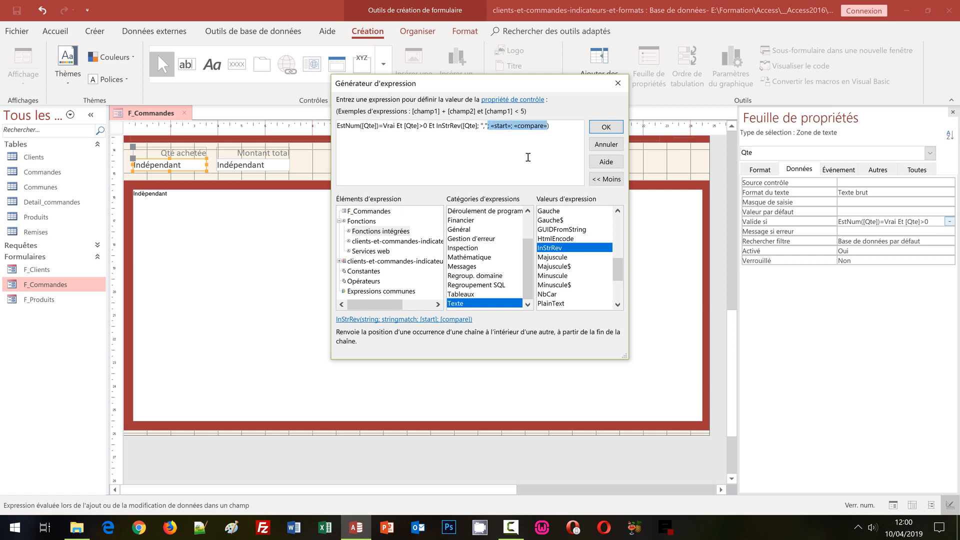
key(Delete)
text(=)
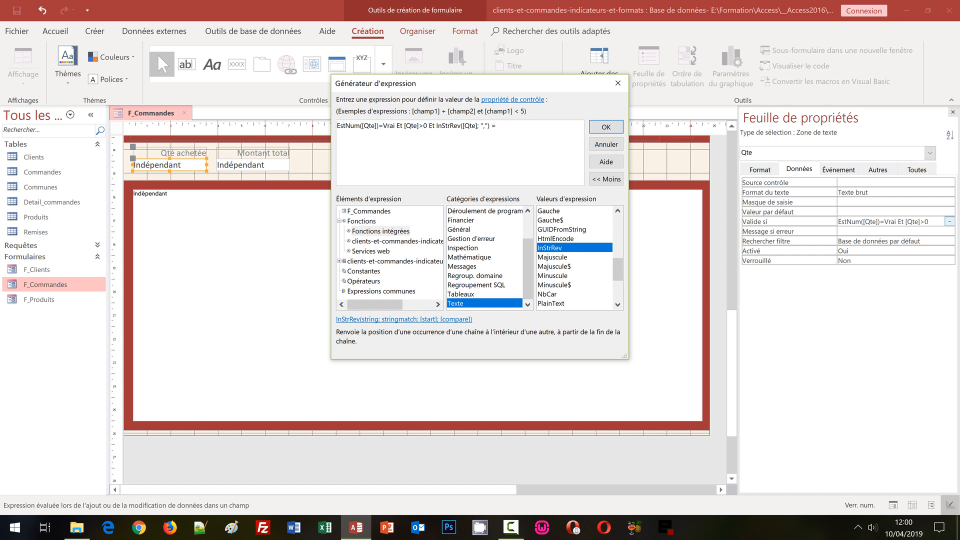
text(0)
click(606, 128)
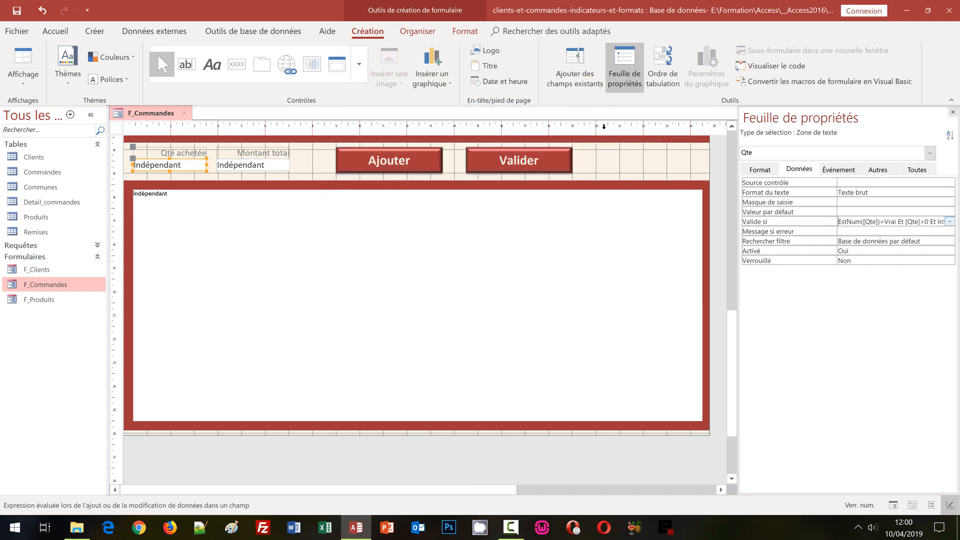
Add the condition Et [Qte]<=[Stock] to the end of the Valide si rule in the expression builder and apply it.
right_click(892, 220)
click(905, 228)
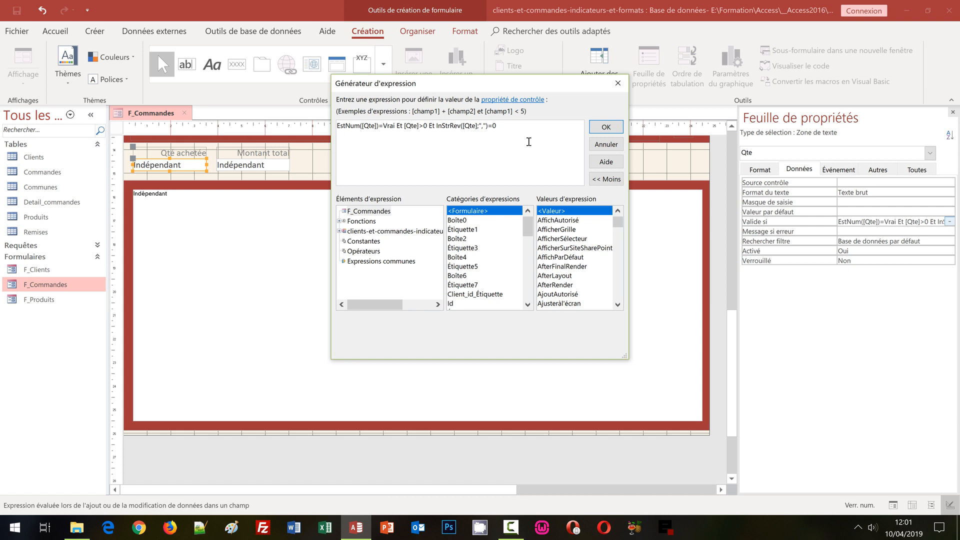
text(Et [Qt)
key(Tab)
text(<=[St)
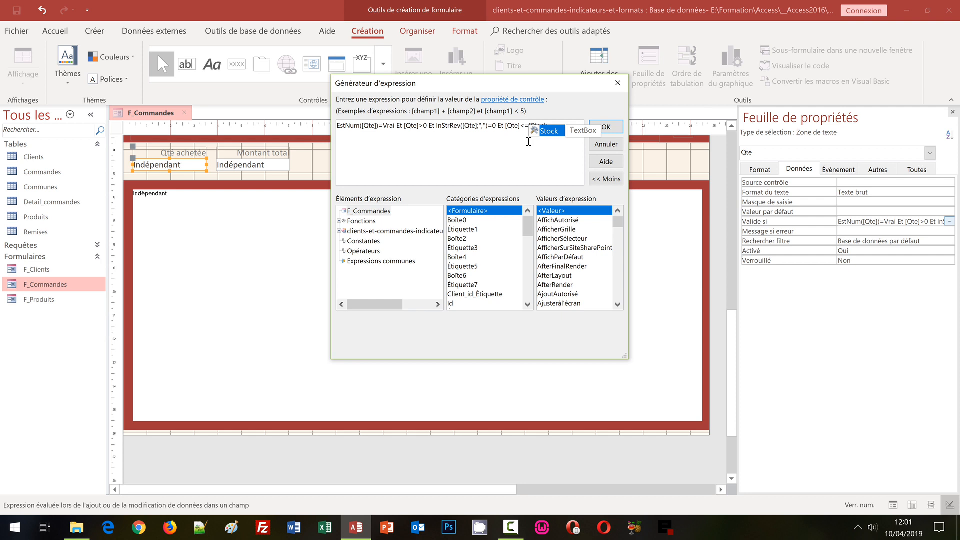
key(Tab)
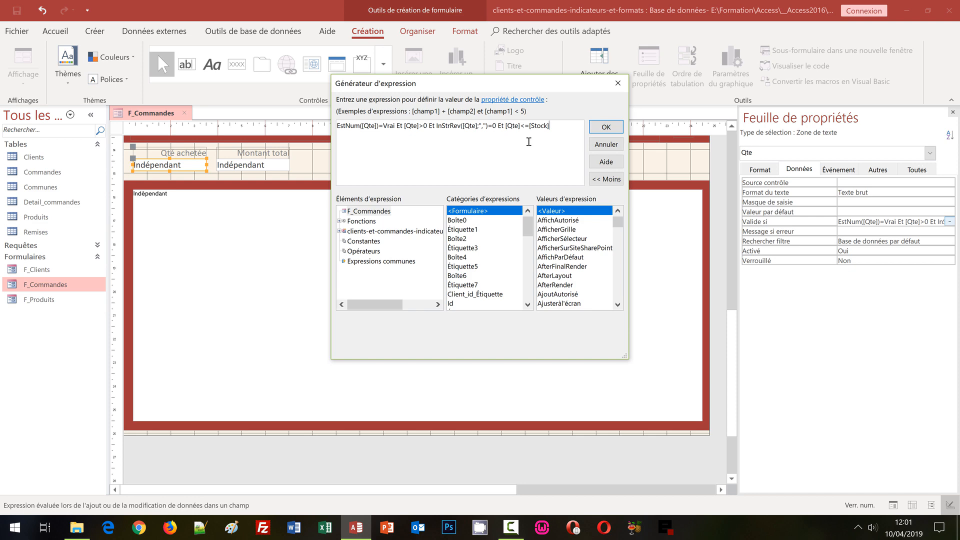
click(606, 127)
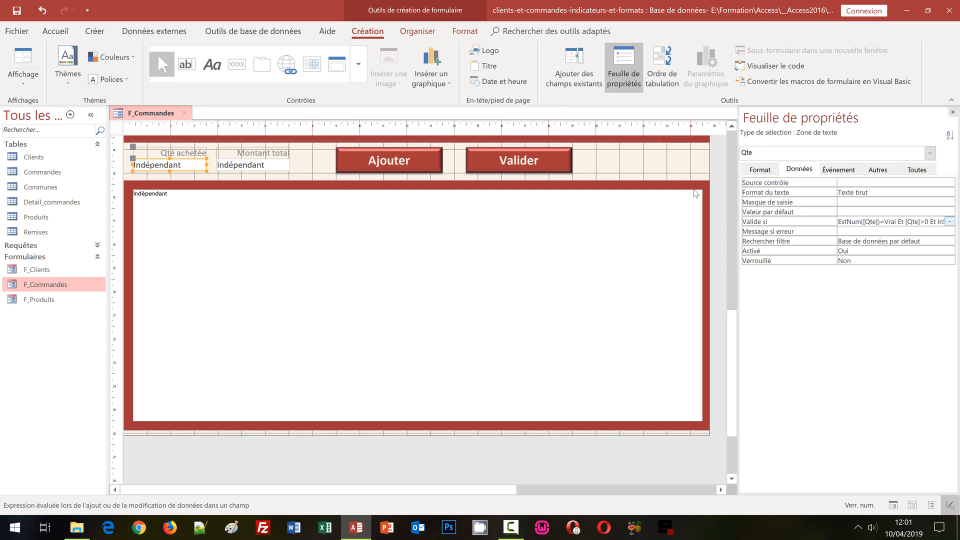
Set Qte's error message to "Vous devez saisir une quantité entière positive ne dépassant pas la quantité en stock" and test it with quantity 8.
click(852, 230)
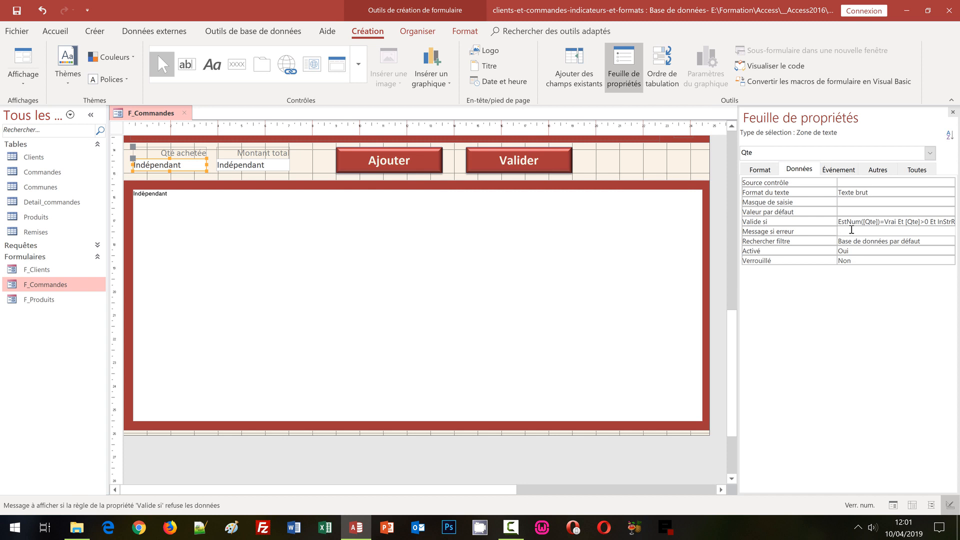
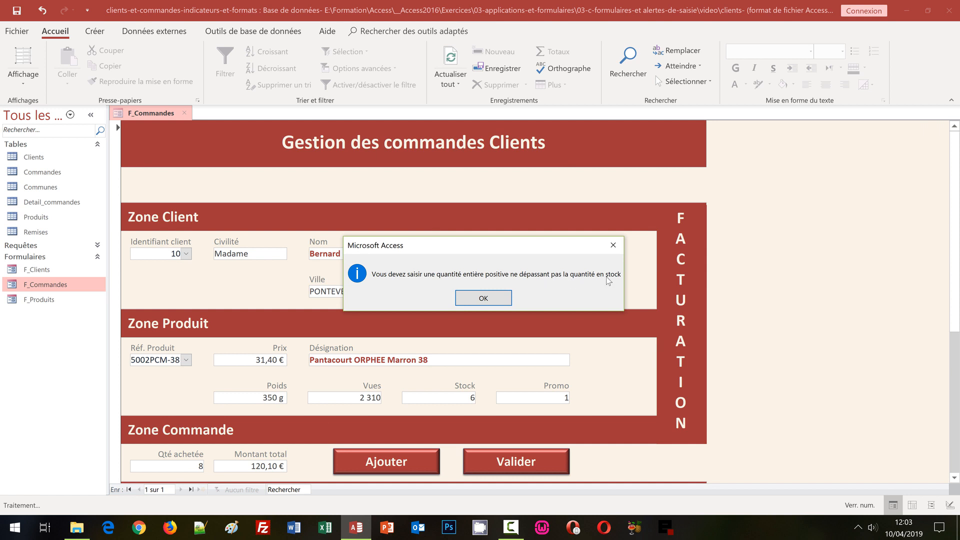
click(483, 298)
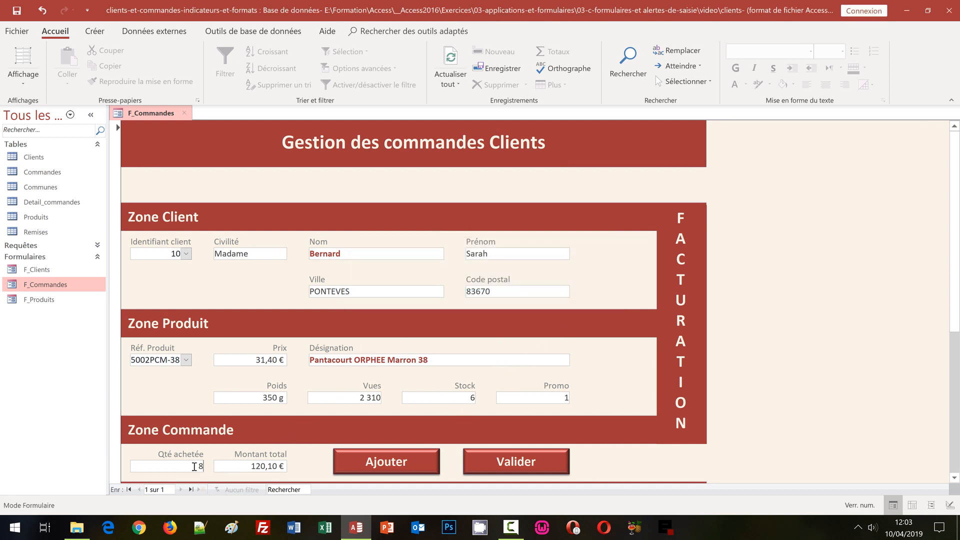
Test the validation of the purchased quantity with the values 0 and 5,55, dismissing each alert.
drag(192, 468, 215, 466)
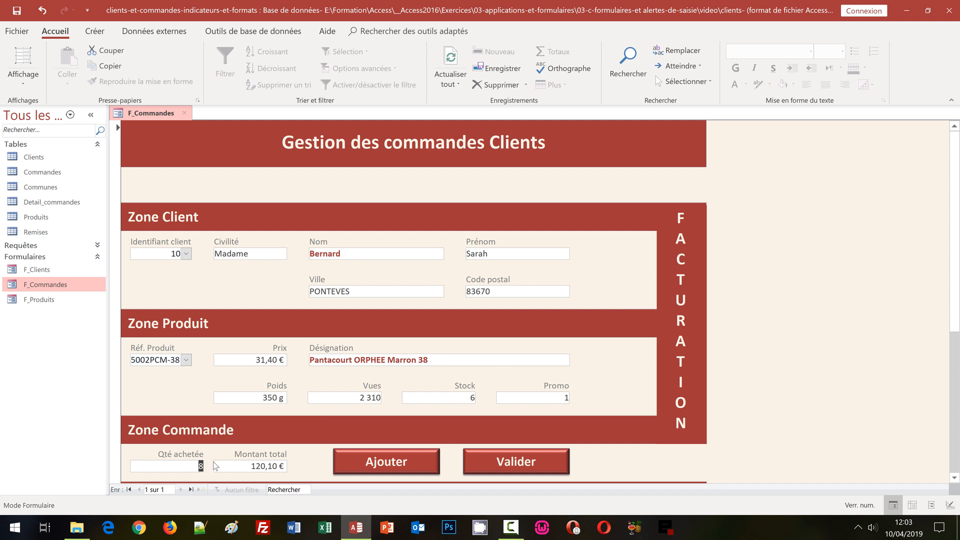
text(0)
key(Return)
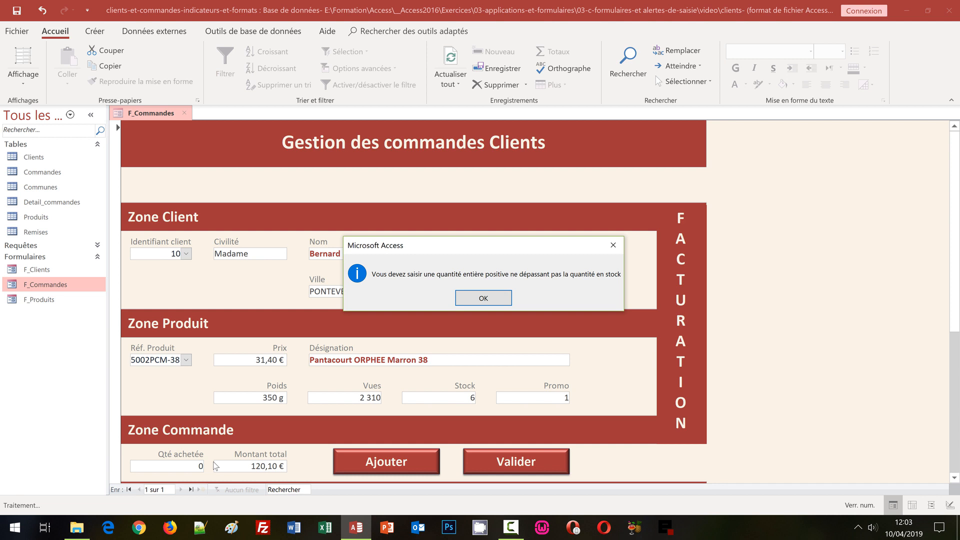
click(481, 300)
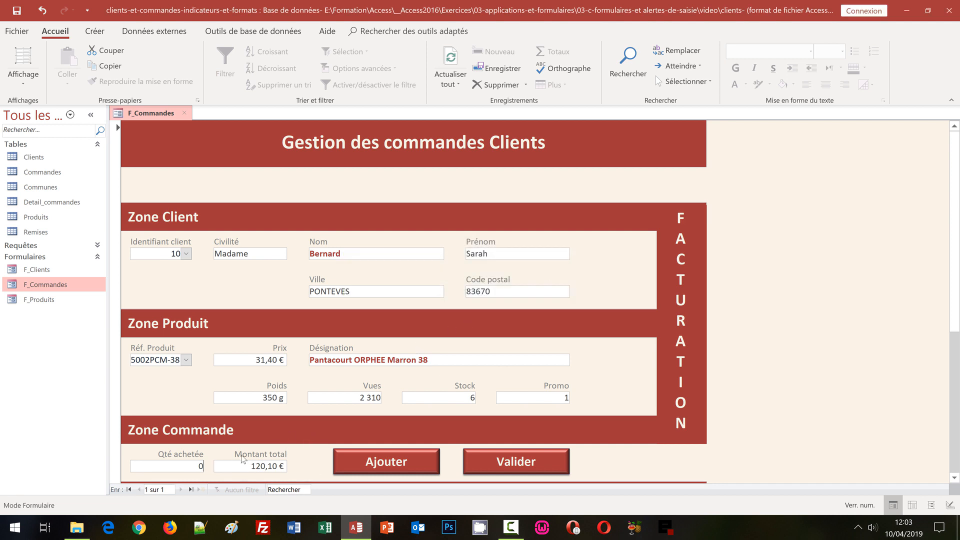
drag(196, 466, 217, 464)
text(5,55)
key(Tab)
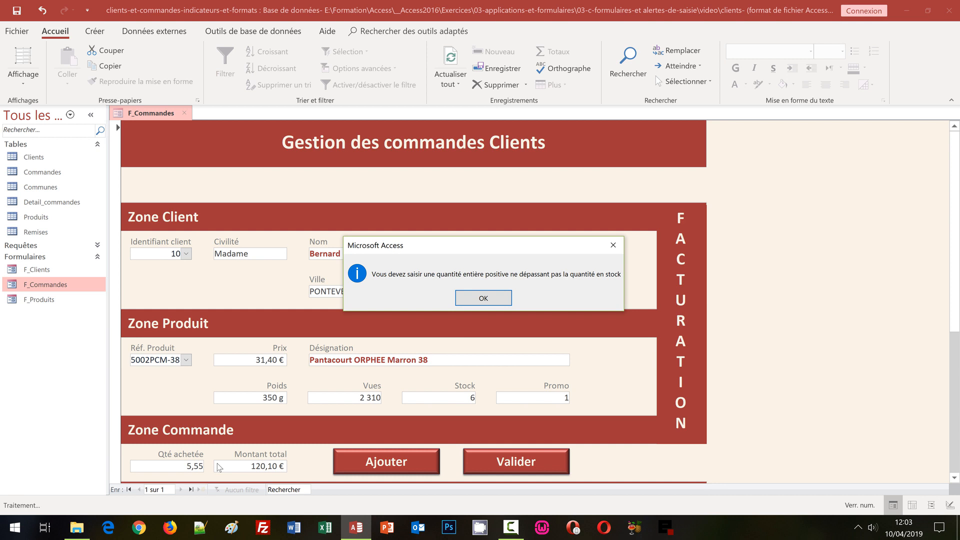
click(480, 298)
Test the purchased quantity field with the text entries tdfsr and gf, dismissing each alert.
drag(185, 465, 235, 464)
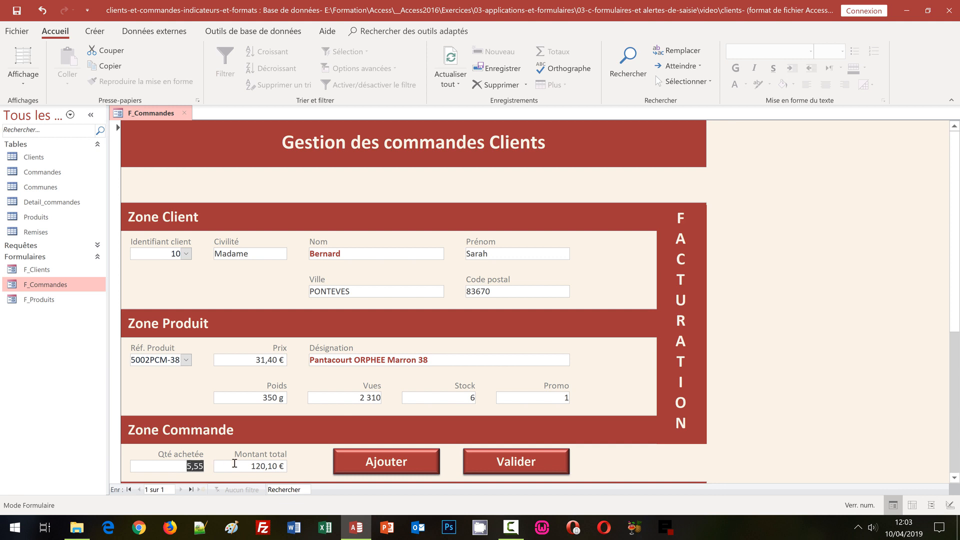
text(tdfsr)
key(Return)
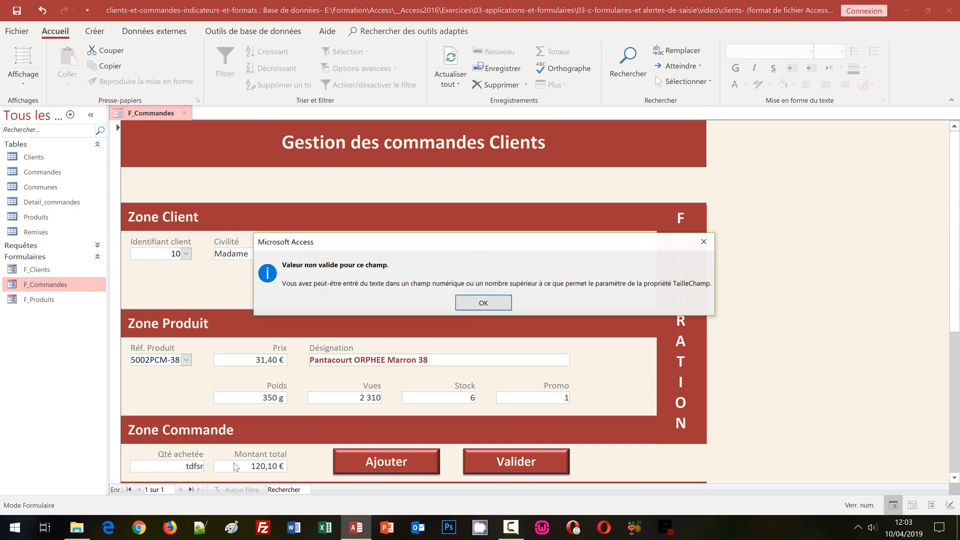
click(483, 303)
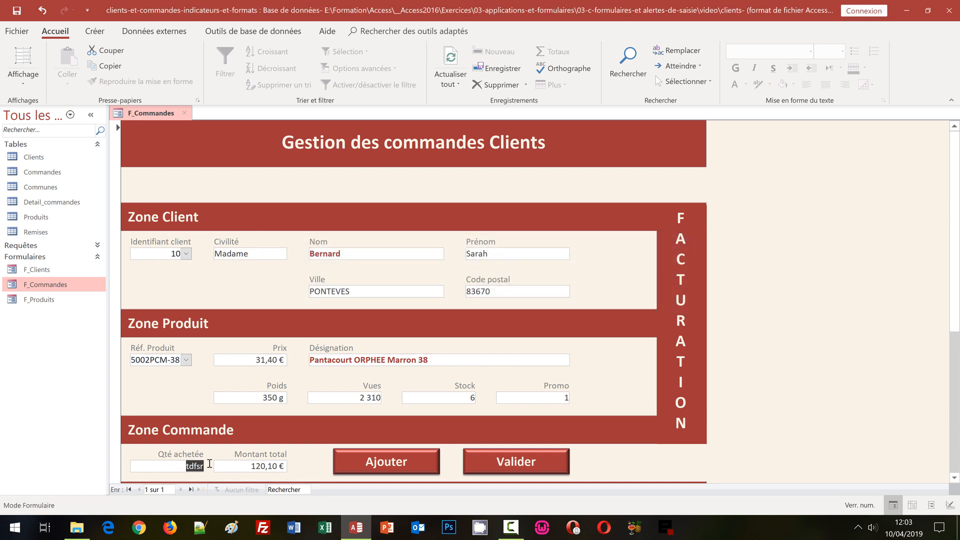
text(gf)
click(241, 470)
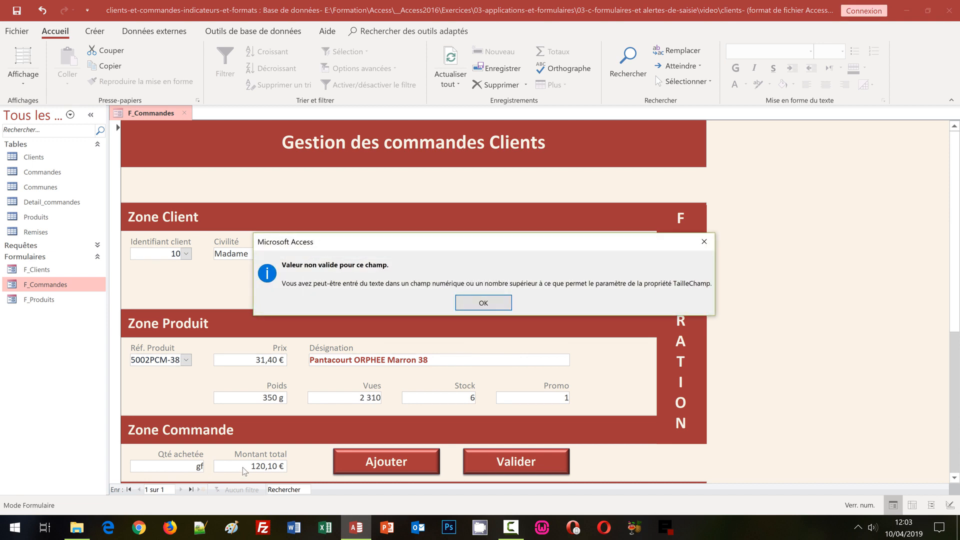
click(489, 302)
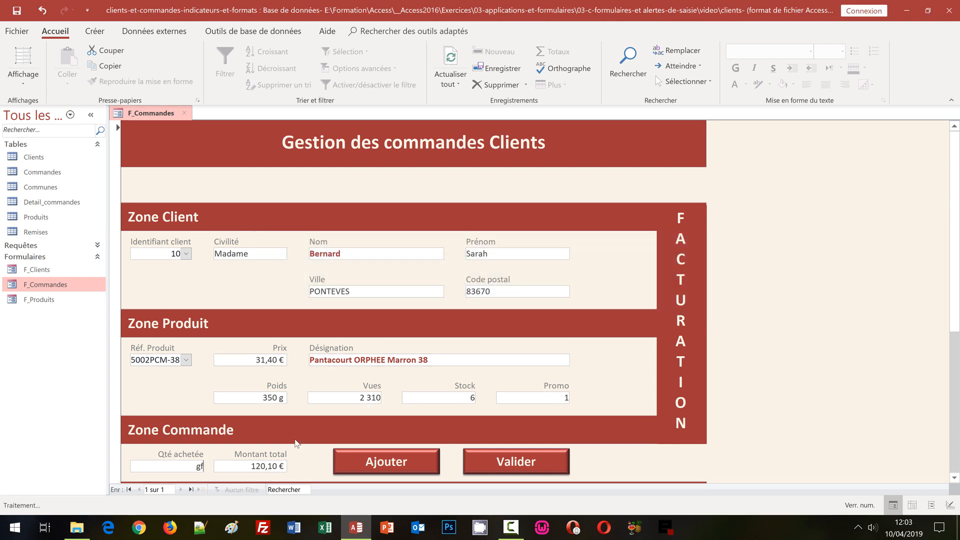
Enter 4 as the purchased quantity and validate the entry.
drag(192, 467, 210, 466)
text(4)
key(Tab)
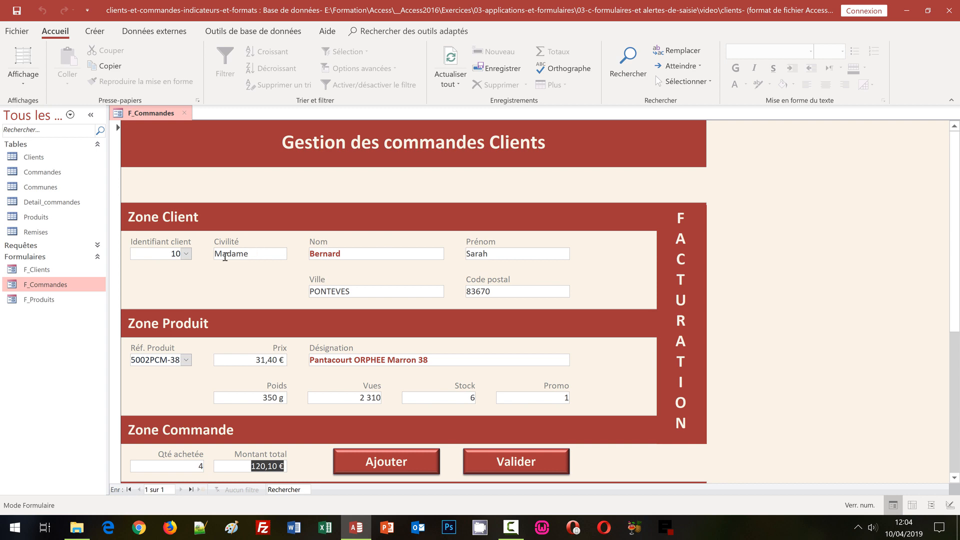
In design view, select all six customer fields of Zone Client and open the conditional formatting rules manager for them.
click(22, 86)
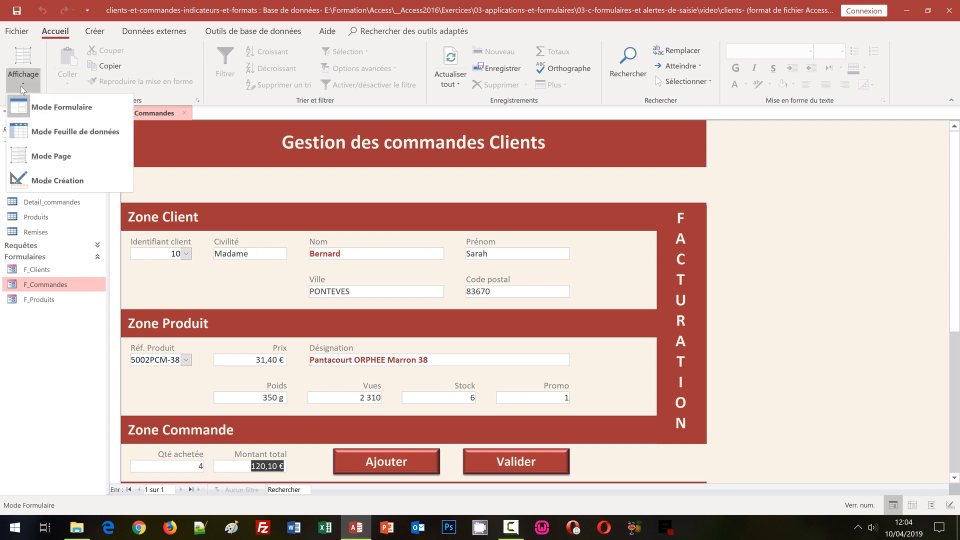
click(59, 181)
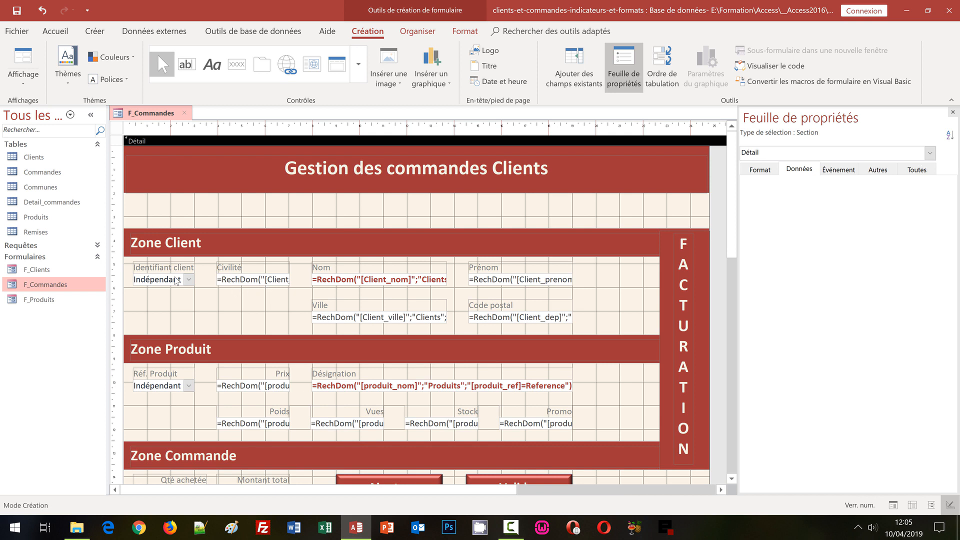
click(178, 280)
shift+click(248, 280)
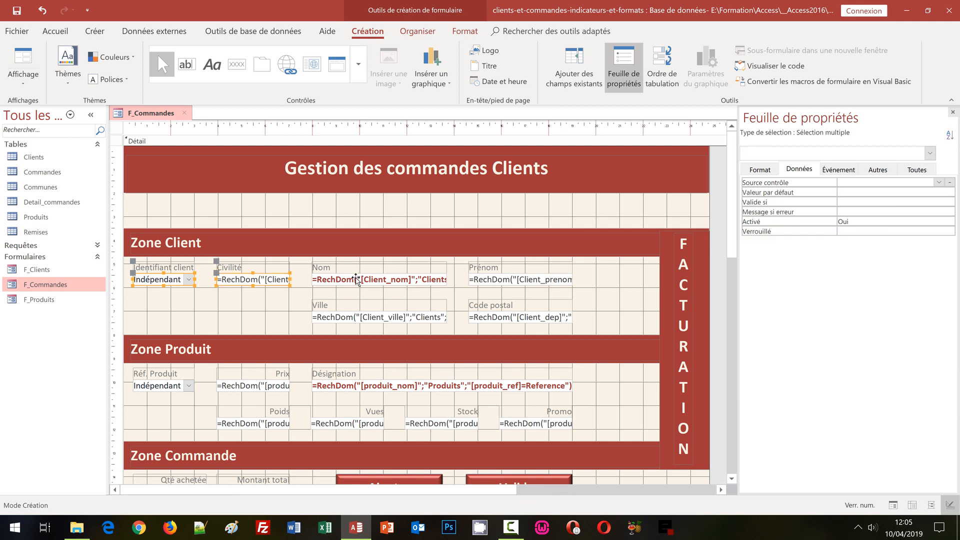
shift+click(356, 280)
shift+click(501, 281)
shift+click(505, 316)
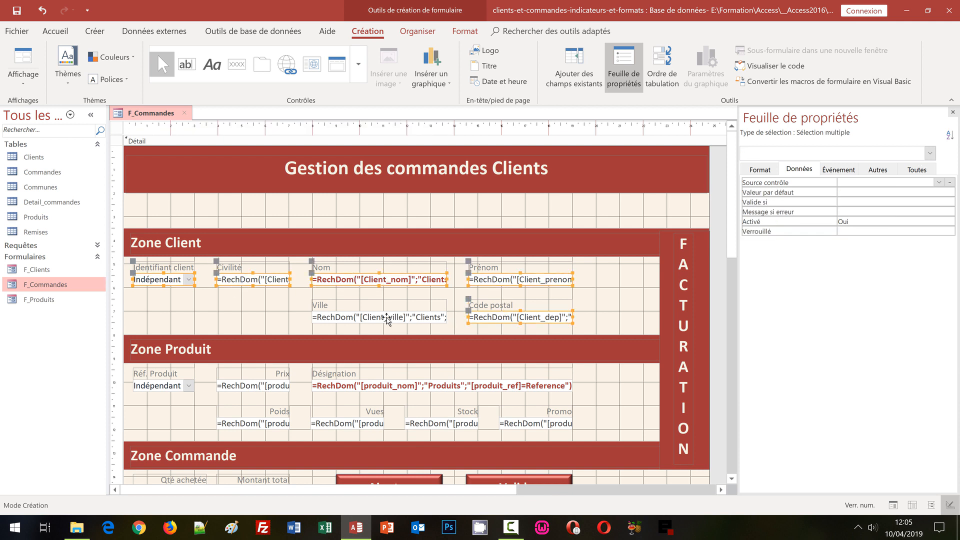
shift+click(392, 318)
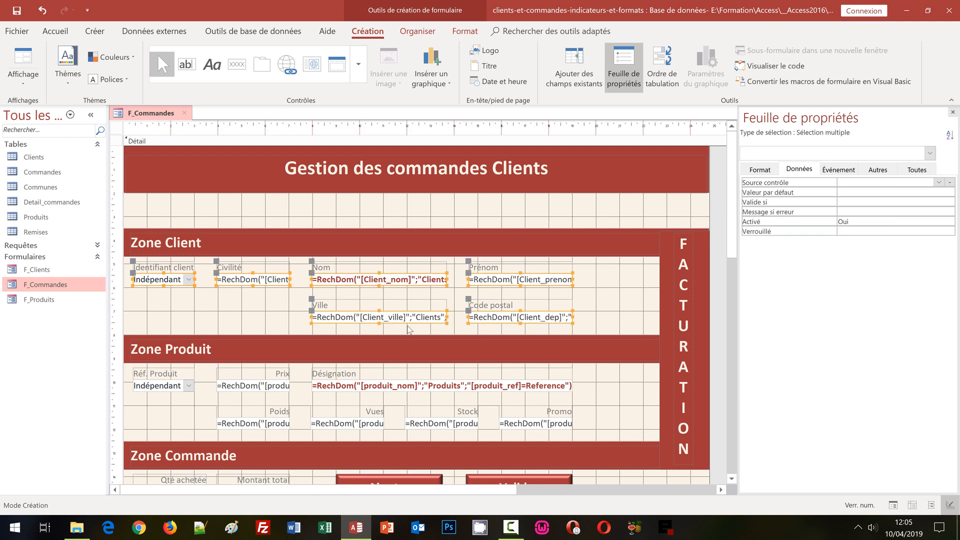
click(470, 35)
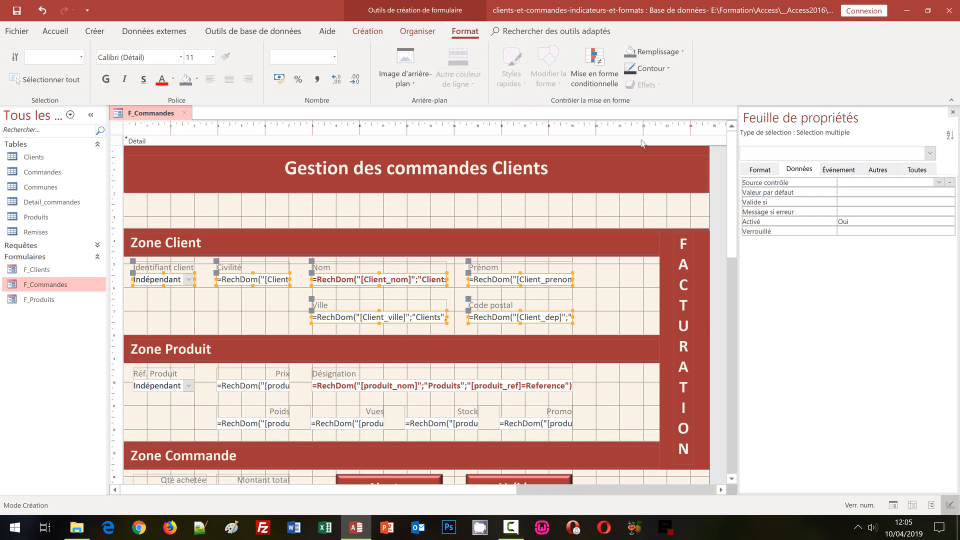
click(598, 78)
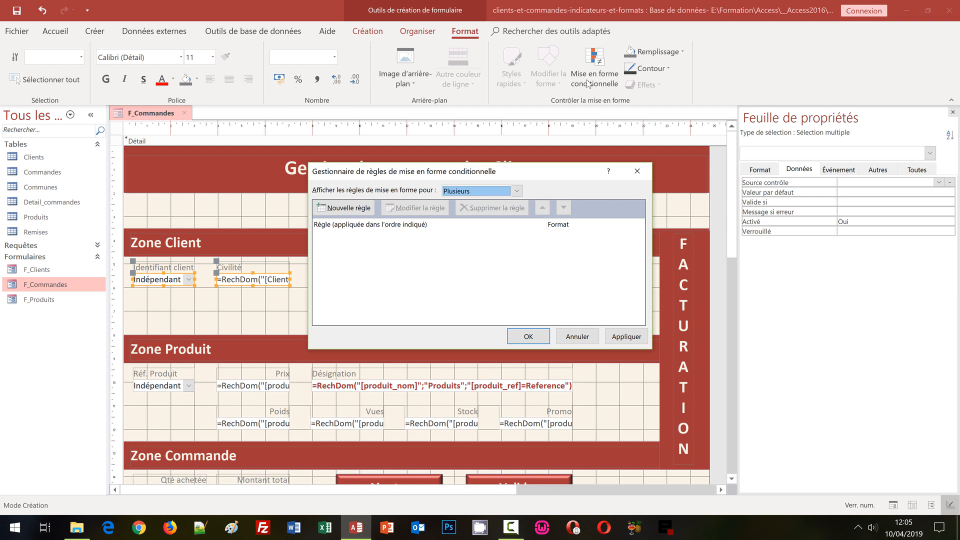
Add a conditional formatting rule with the expression [Civilite]="Monsieur" and a light blue background.
click(348, 208)
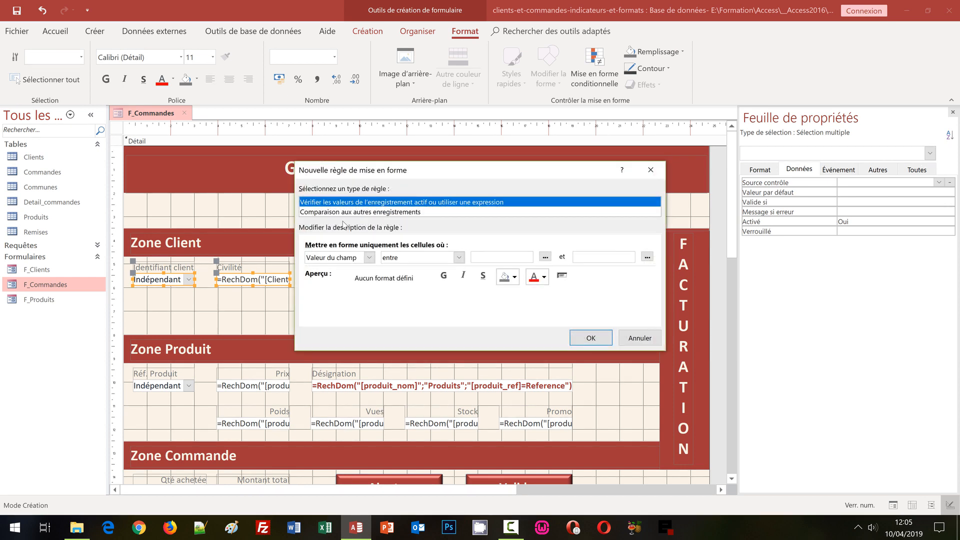
click(368, 259)
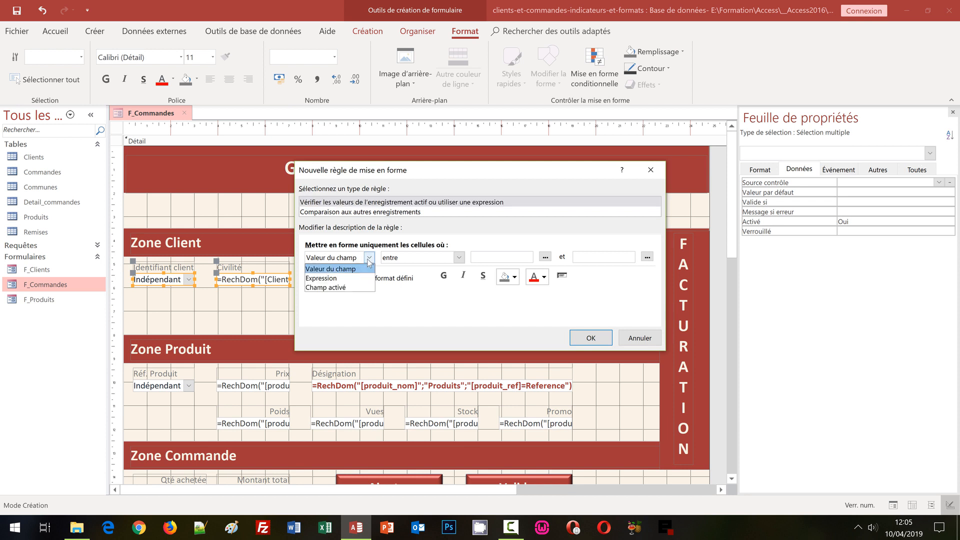
click(354, 278)
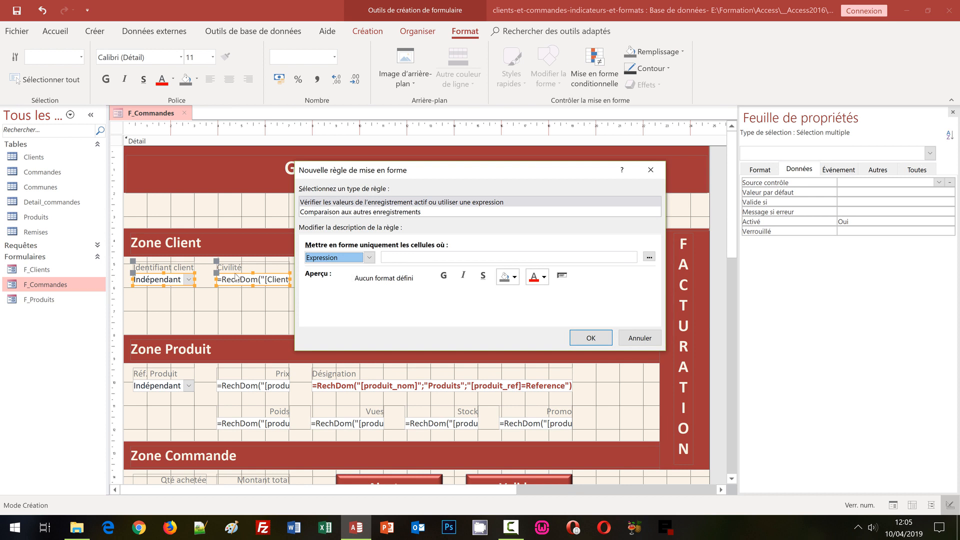
click(394, 254)
text([)
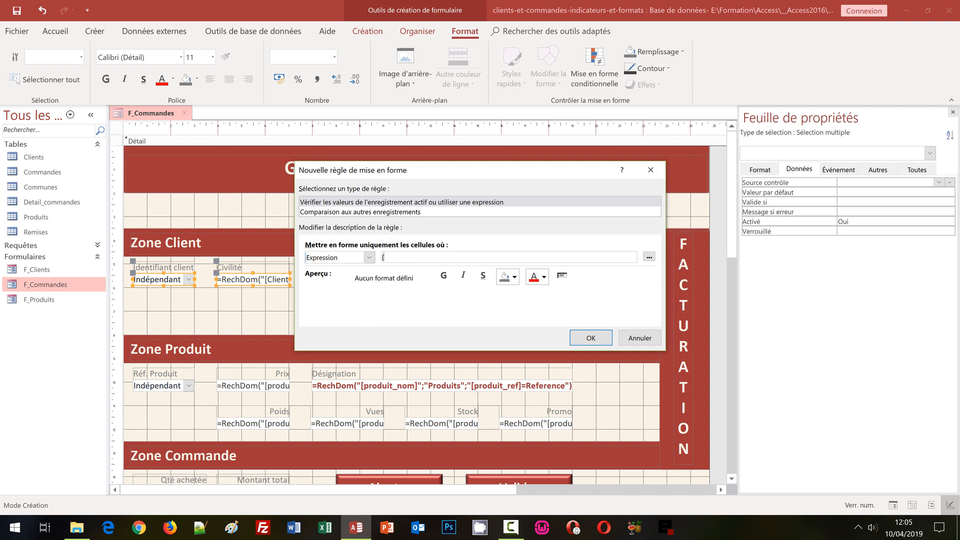
text(Civilite)
text(]="Monsieur")
click(515, 276)
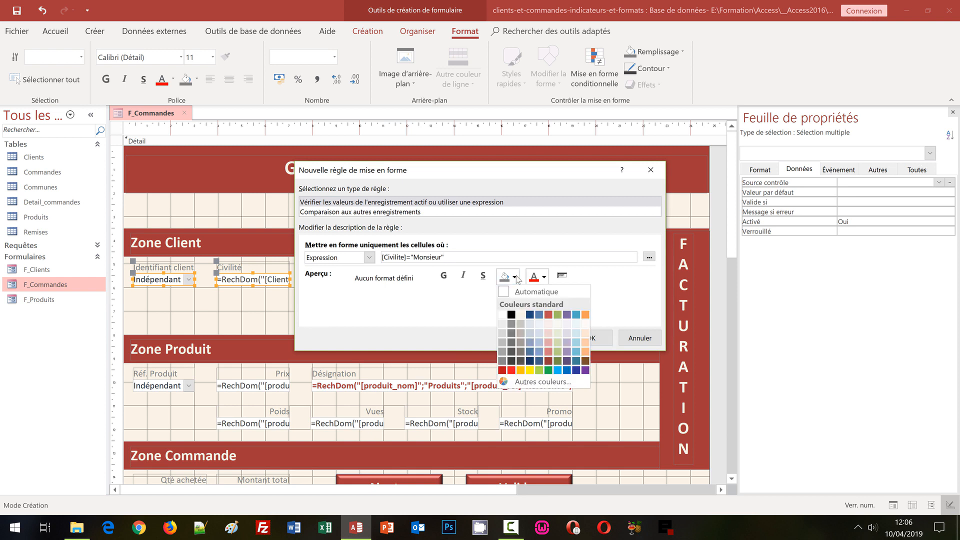
click(541, 334)
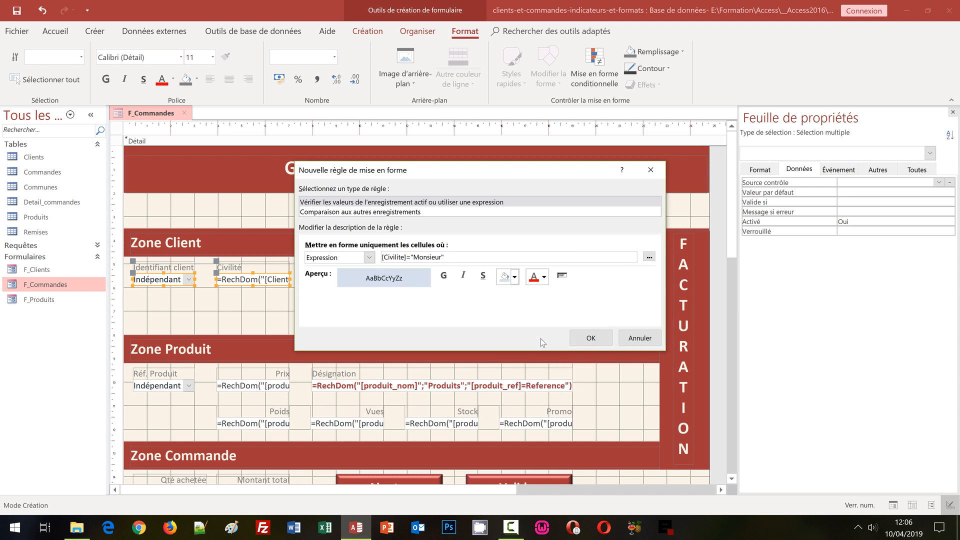
click(580, 339)
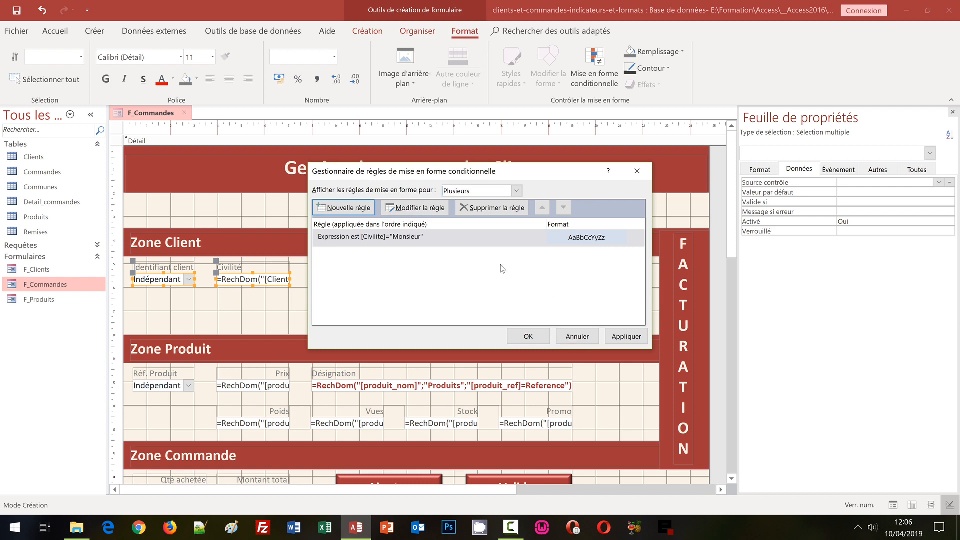
Add a second conditional formatting rule with the expression [Civilite]="Madame" and a light red background, and apply both rules to the customer fields.
click(364, 212)
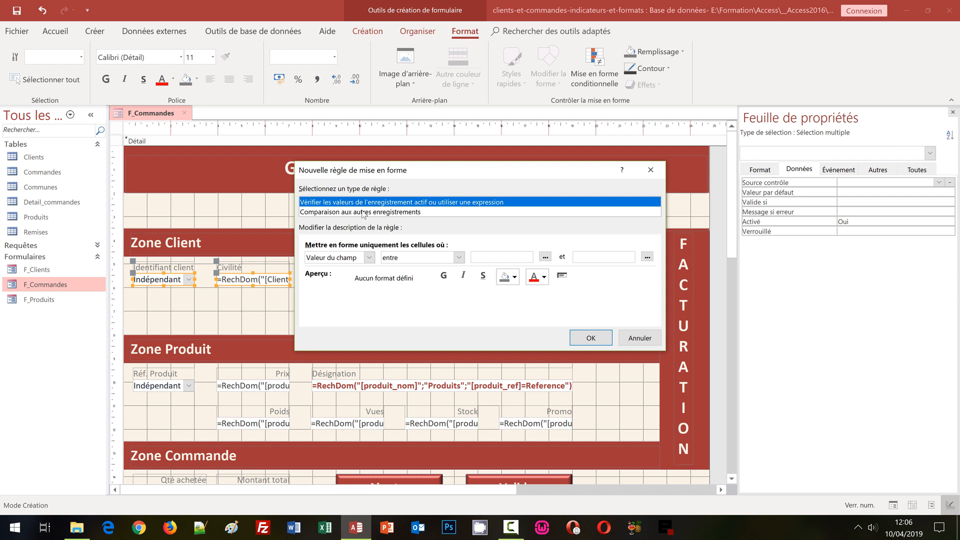
click(370, 257)
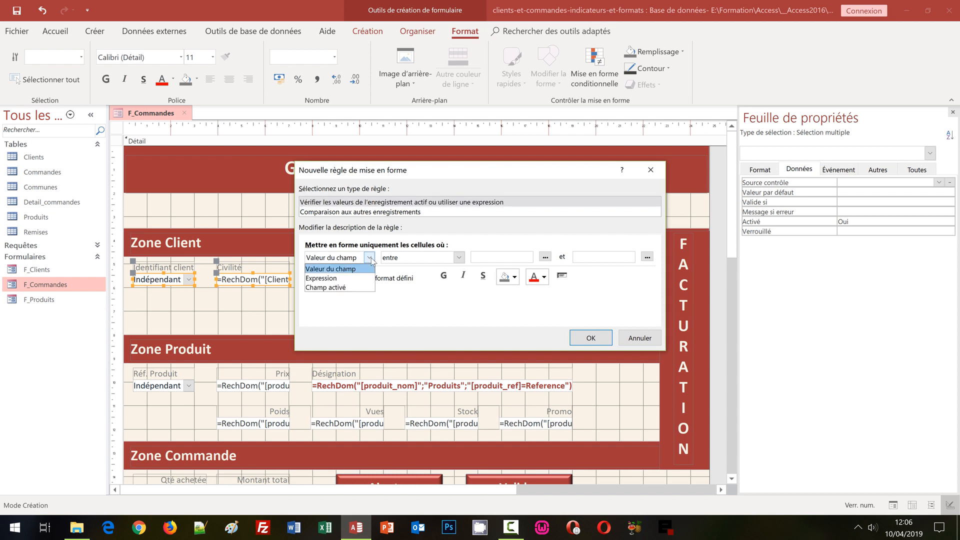
click(350, 279)
click(400, 257)
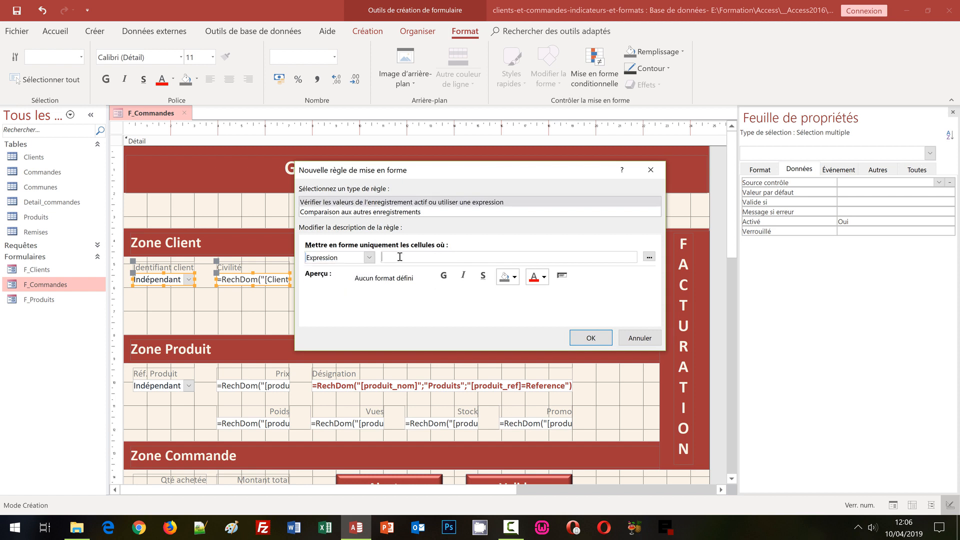
text([Civilite)
text(]="Madame")
click(514, 276)
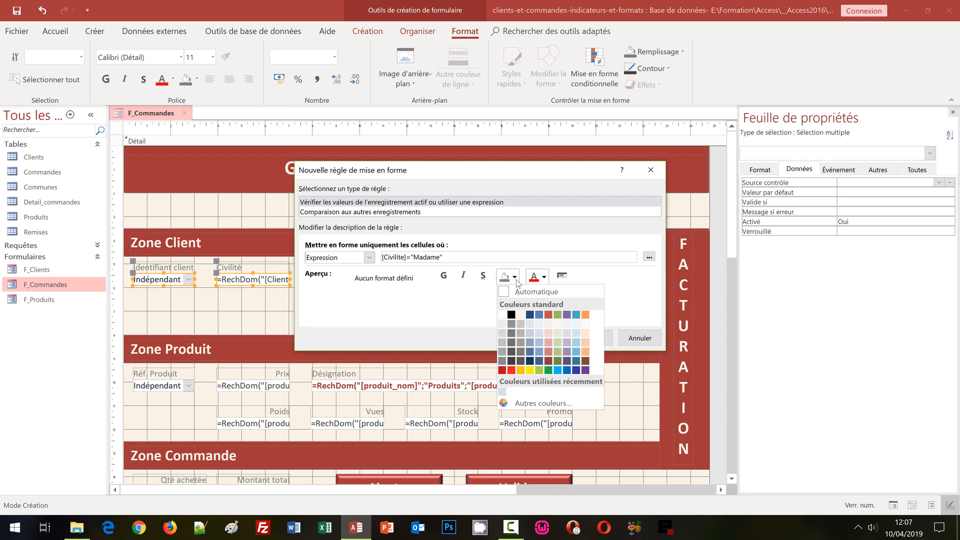
click(550, 334)
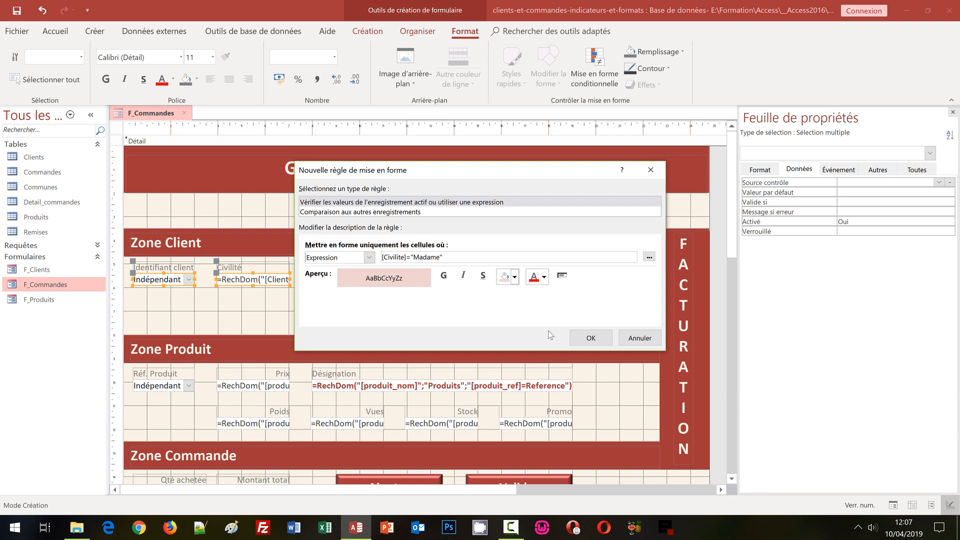
click(582, 339)
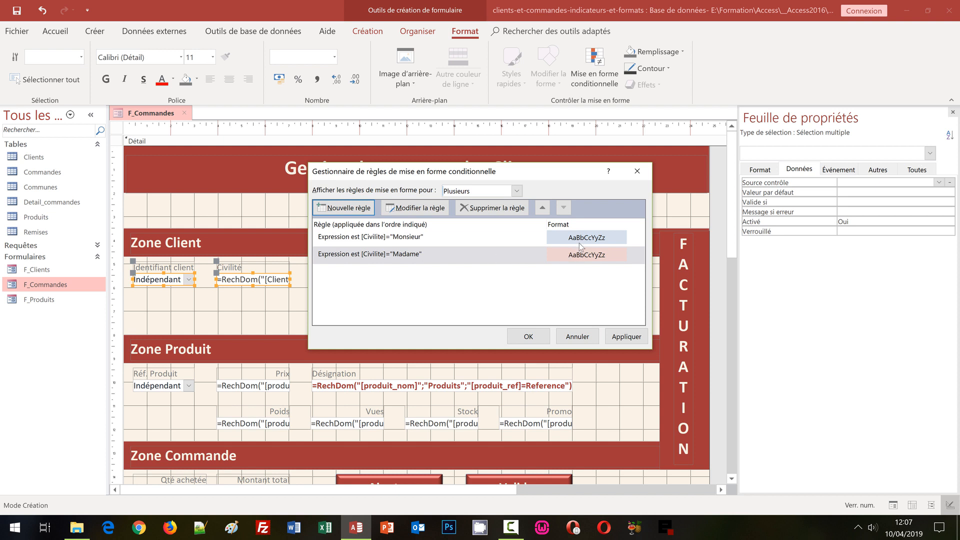
click(528, 336)
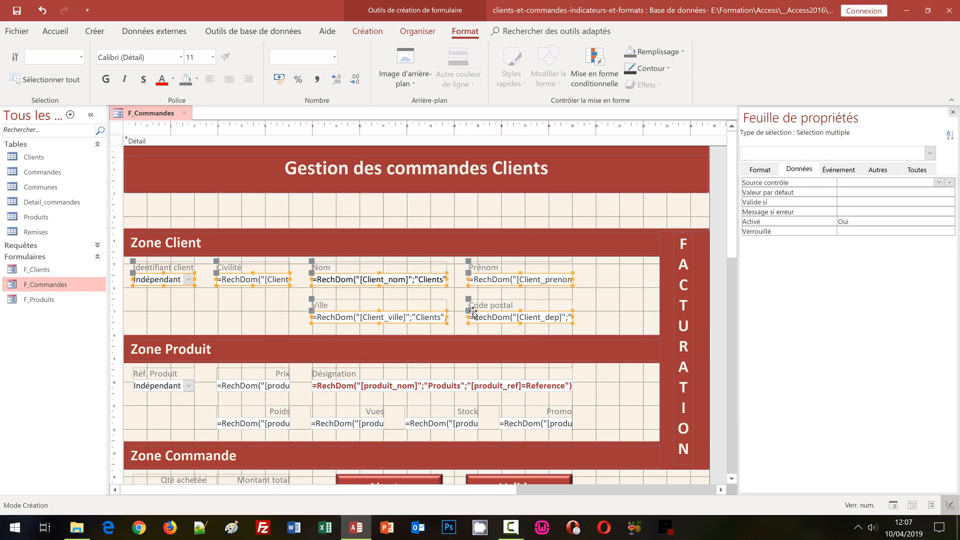
click(166, 301)
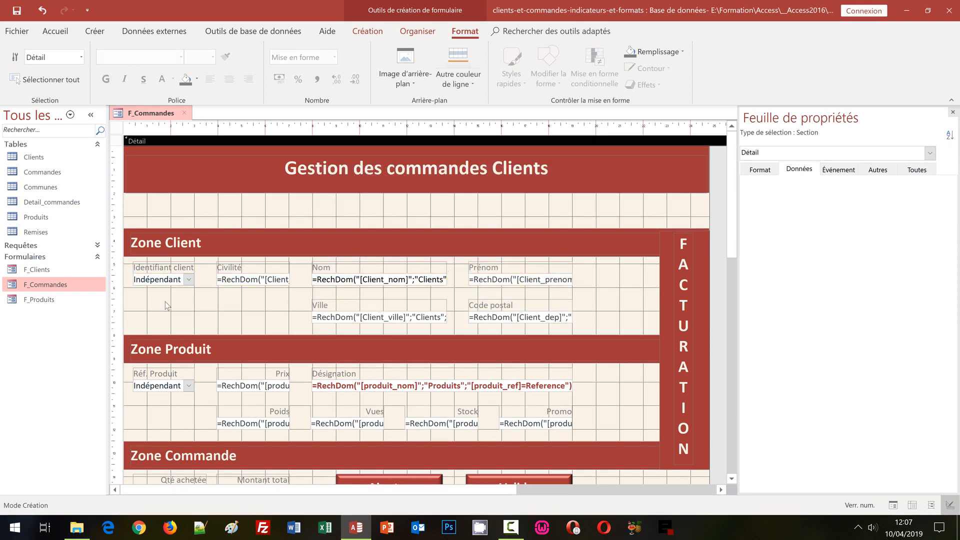
Show F_Commandes in form view and select a different customer identifier in Zone Client to test the conditional colours.
key(F5)
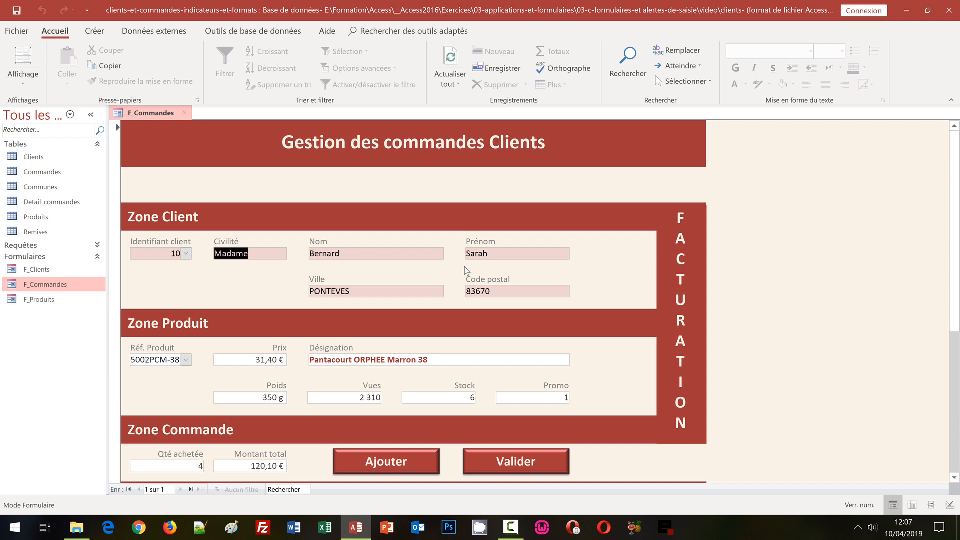
click(186, 254)
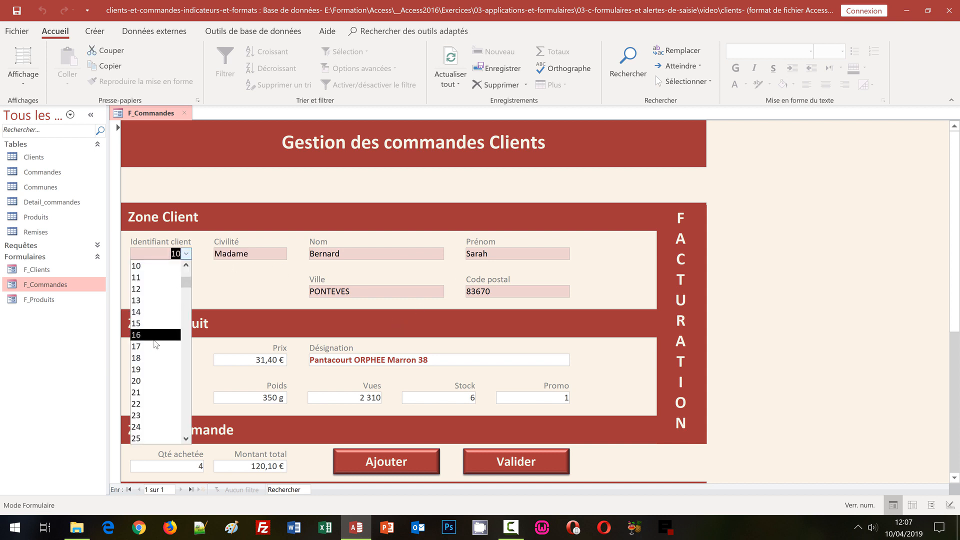
click(149, 380)
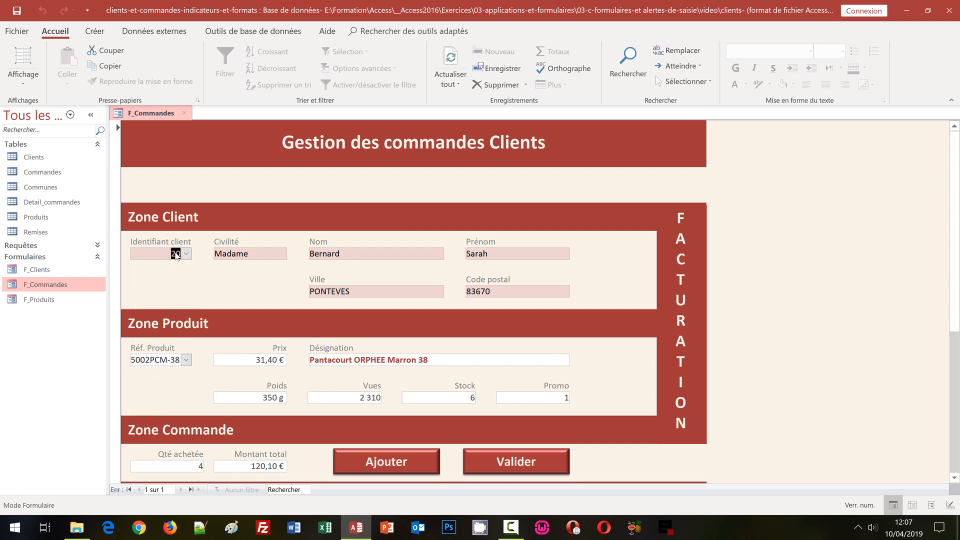
Switch the form to design view and back to form view to refresh the customer fields for the selected identifier.
click(25, 88)
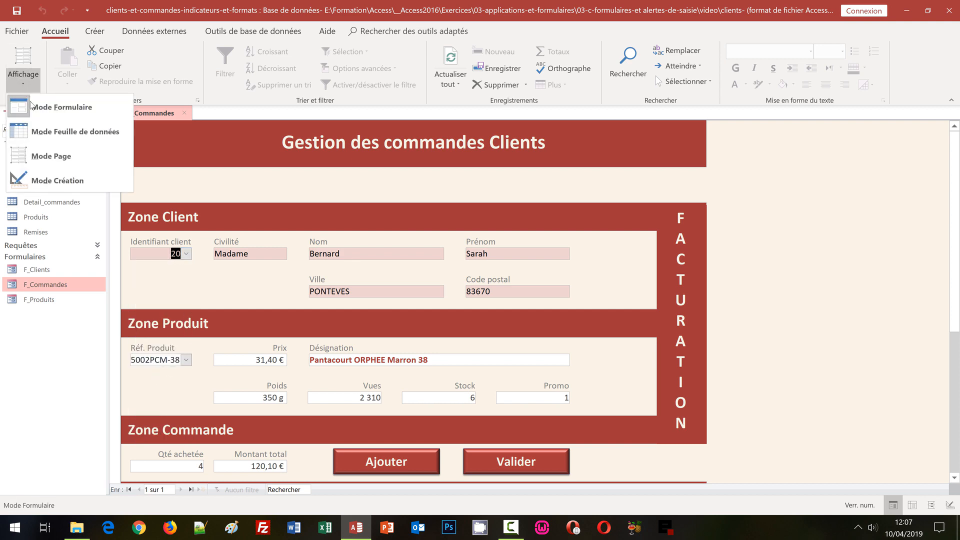
click(44, 182)
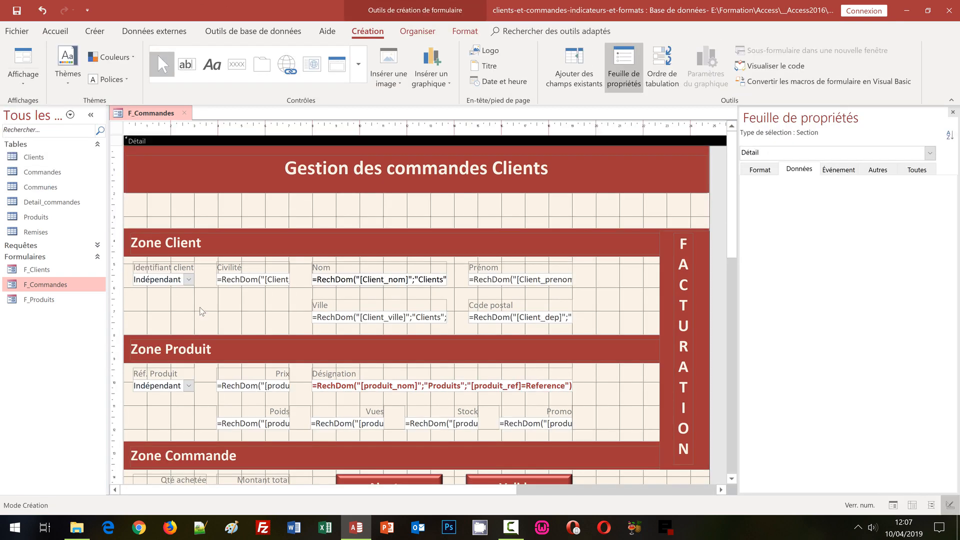
key(F5)
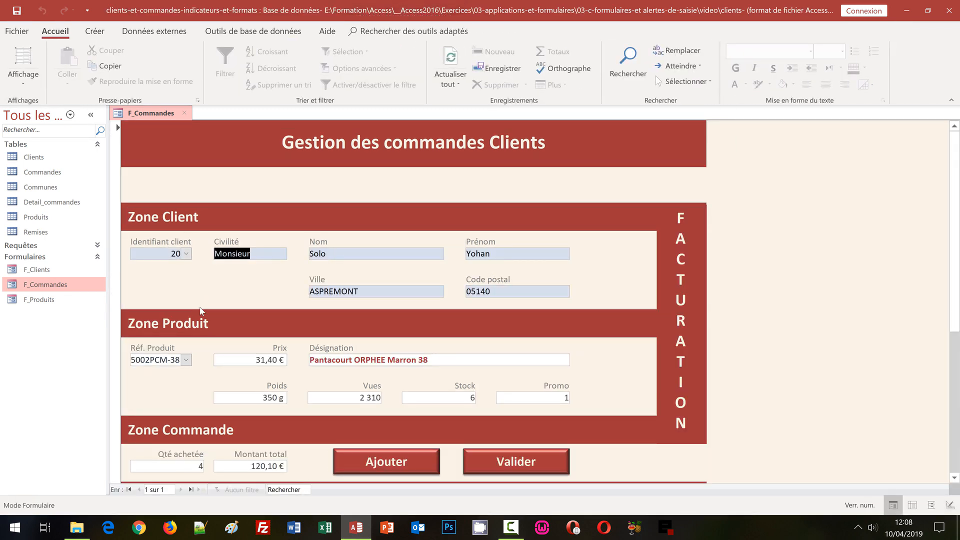